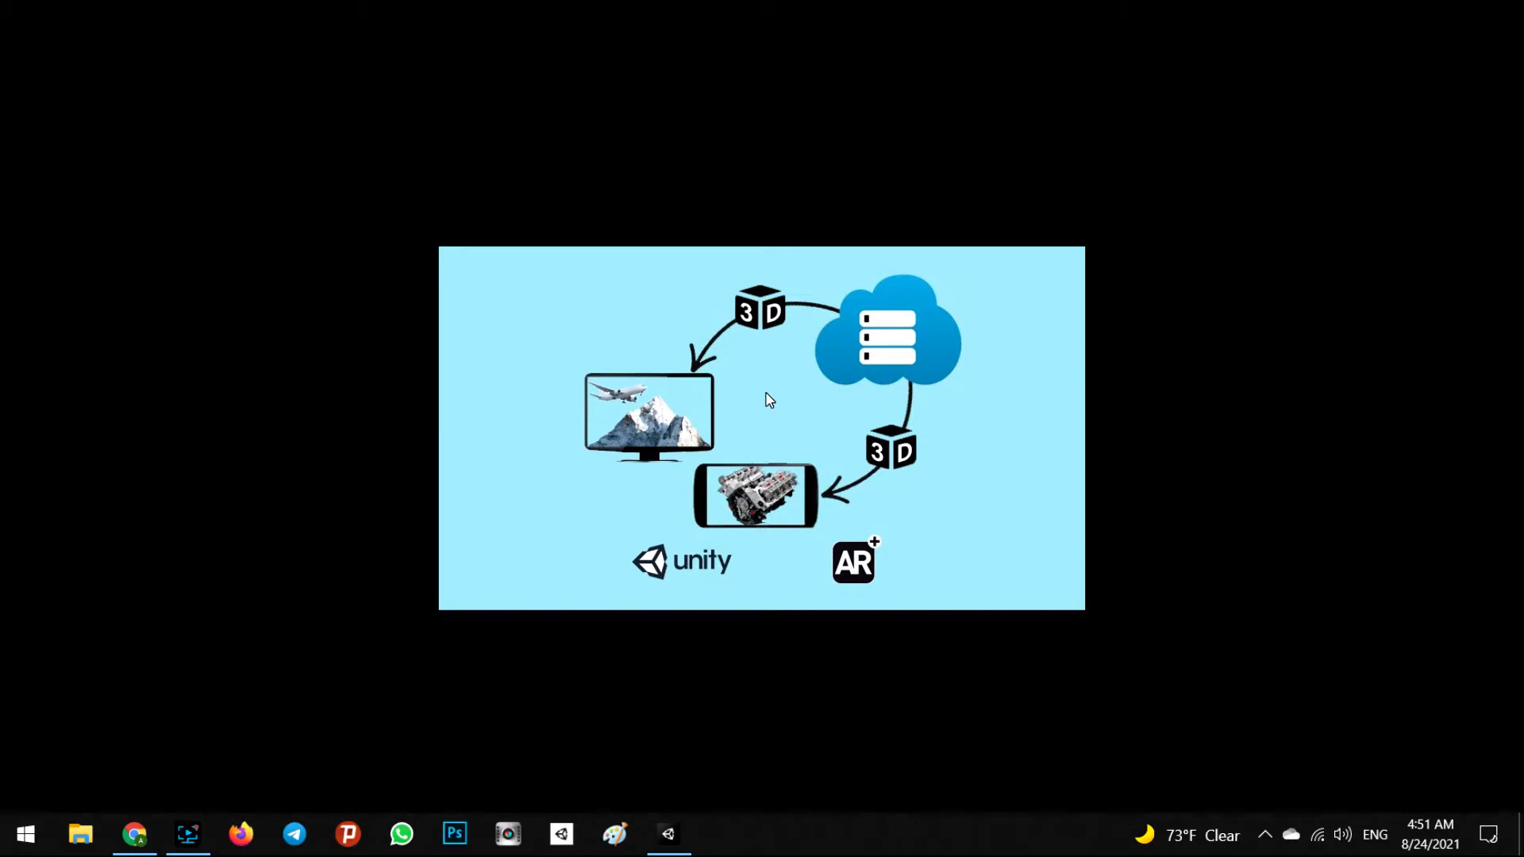
- Switch to Chrome and look through the Euclideon udSDK page down to the code sample downloads and GitHub repositories
{"action": "left_click", "coordinate": [134, 833]}
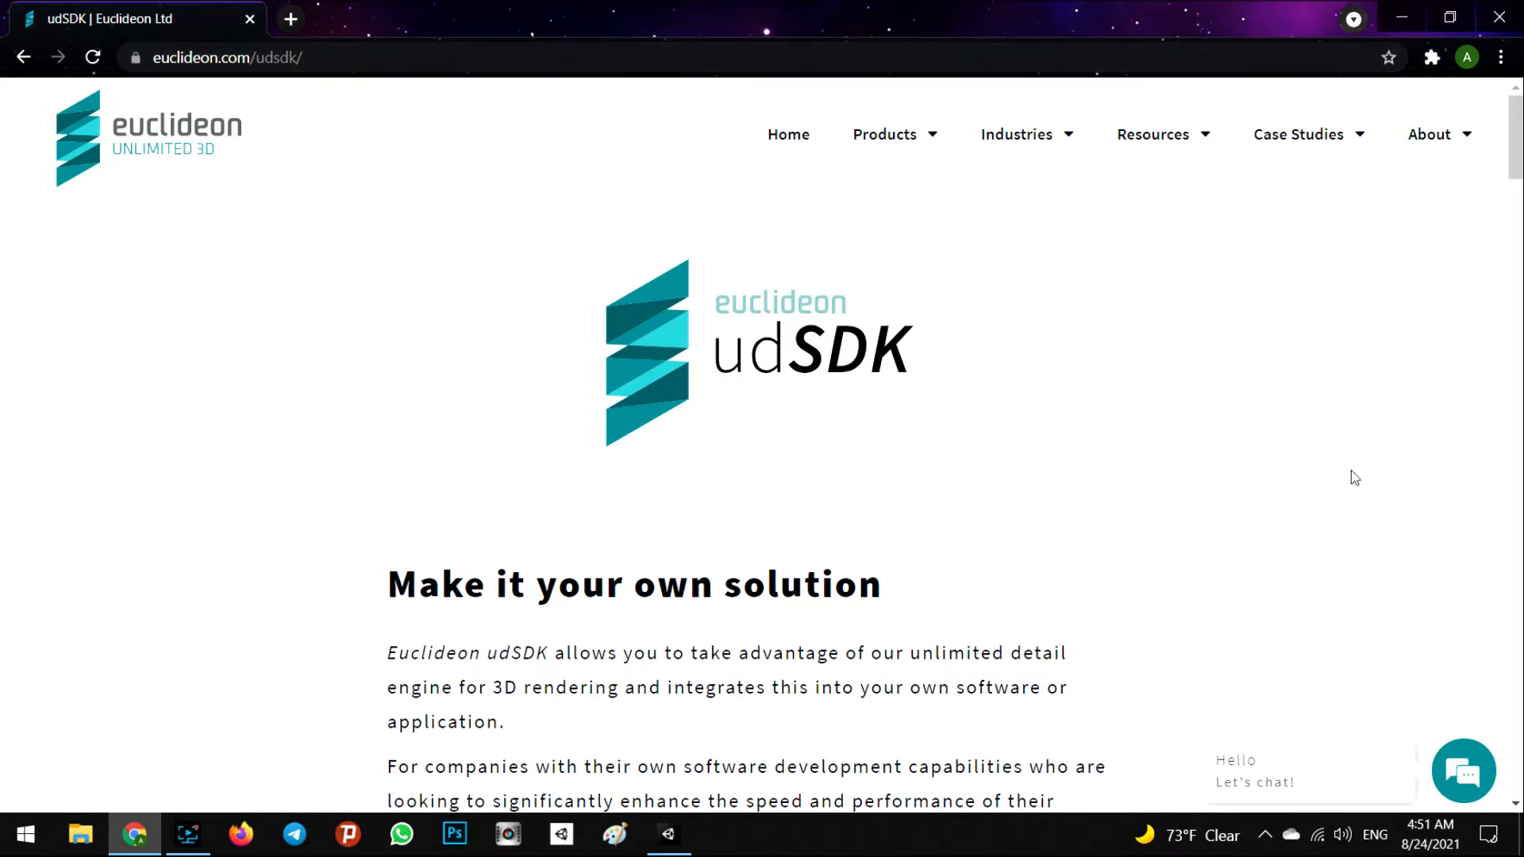
{"action": "scroll", "coordinate": [1420, 476], "scroll_direction": "down", "scroll_amount": 10}
{"action": "scroll", "coordinate": [1399, 432], "scroll_direction": "down", "scroll_amount": 15}
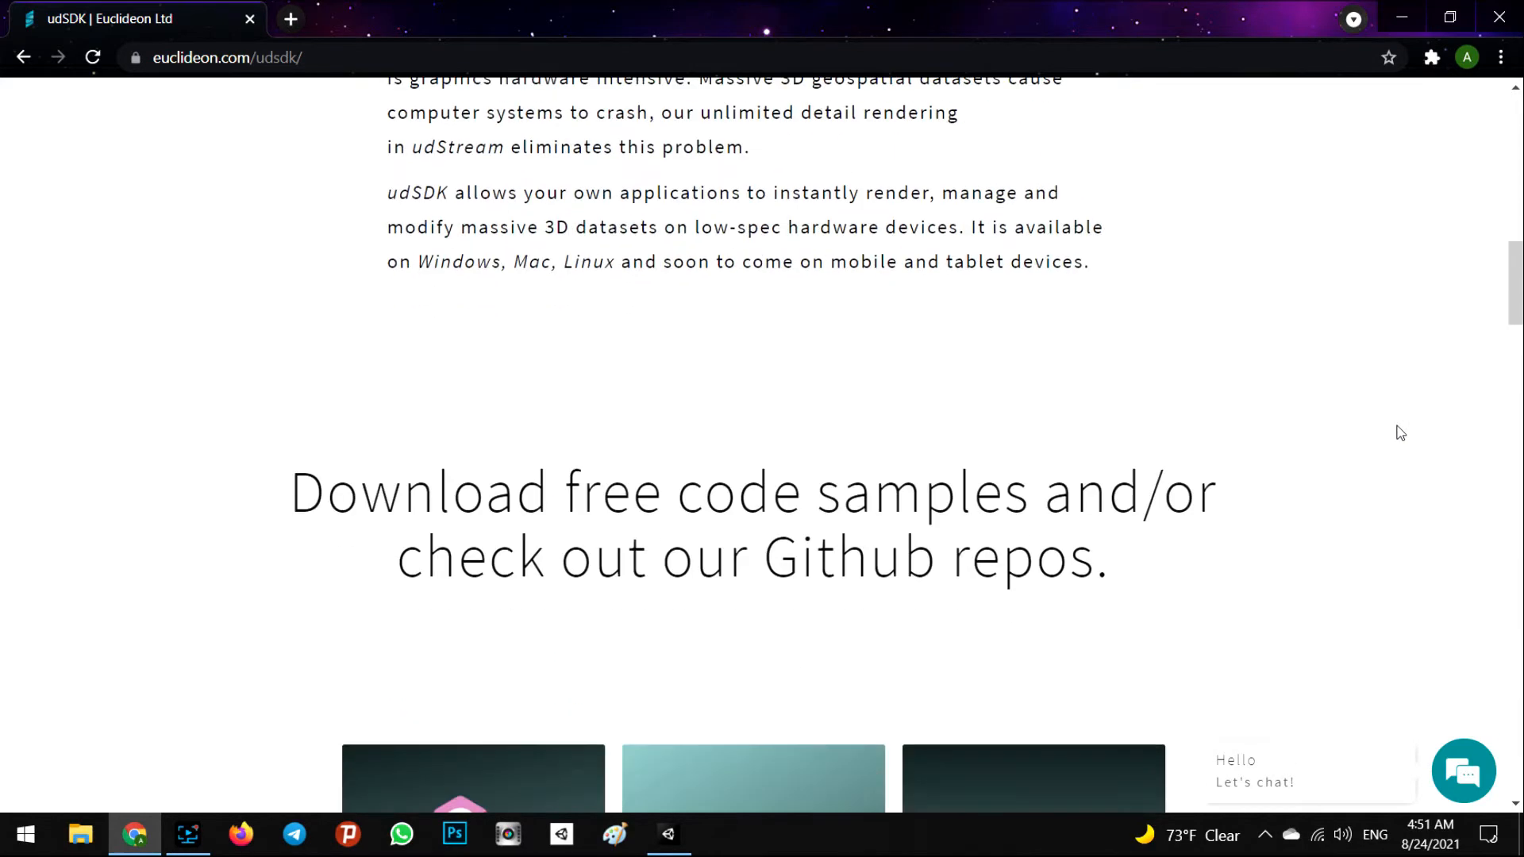
{"action": "scroll", "coordinate": [1285, 430], "scroll_direction": "up", "scroll_amount": 4}
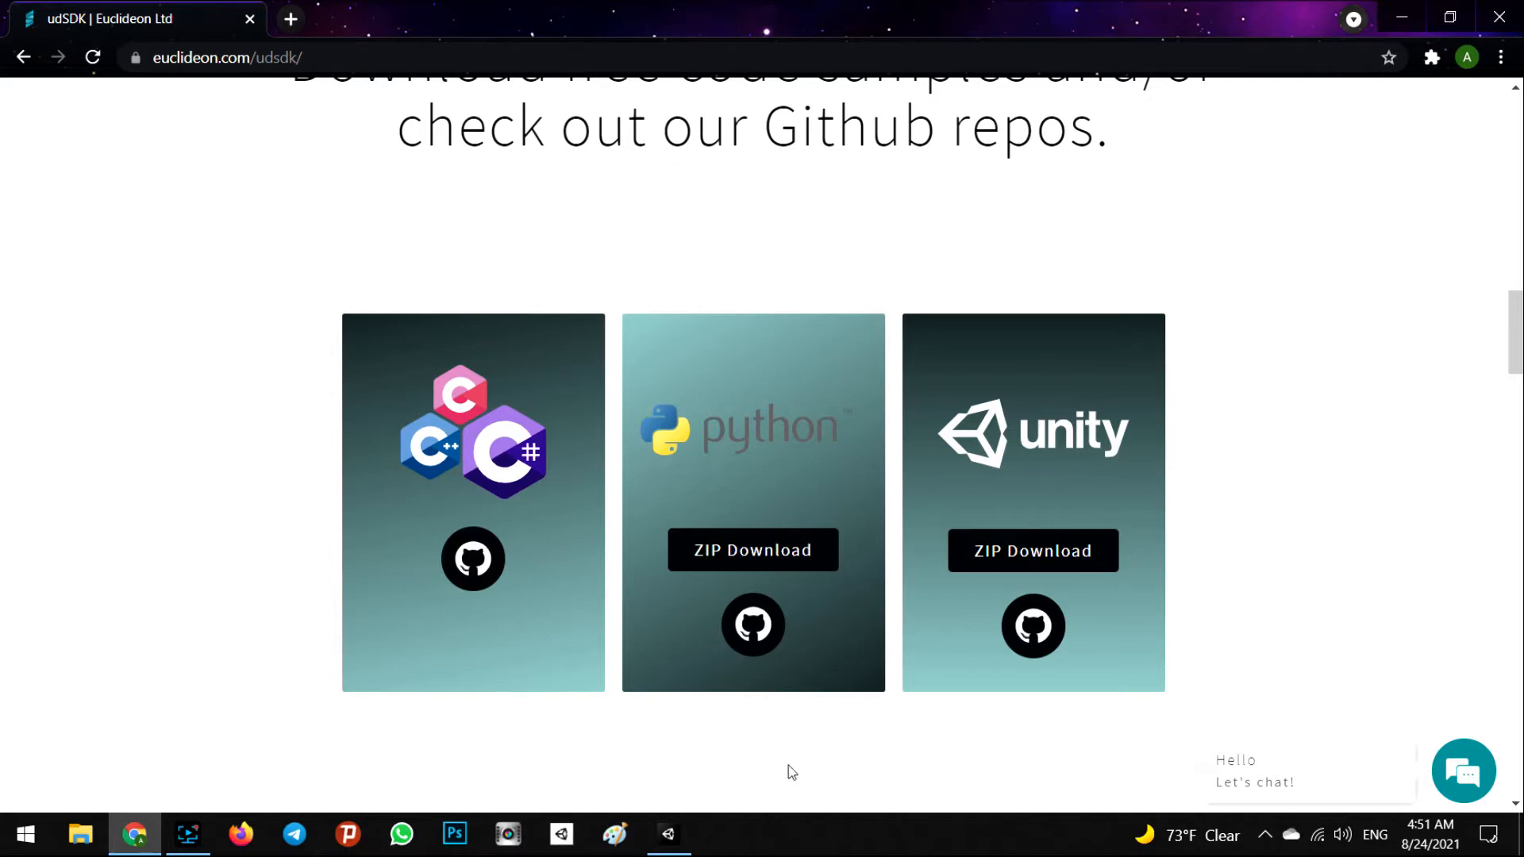
- Switch to the Unity project and check the scenes in build and target platform in the Build Settings
{"action": "left_click", "coordinate": [676, 837]}
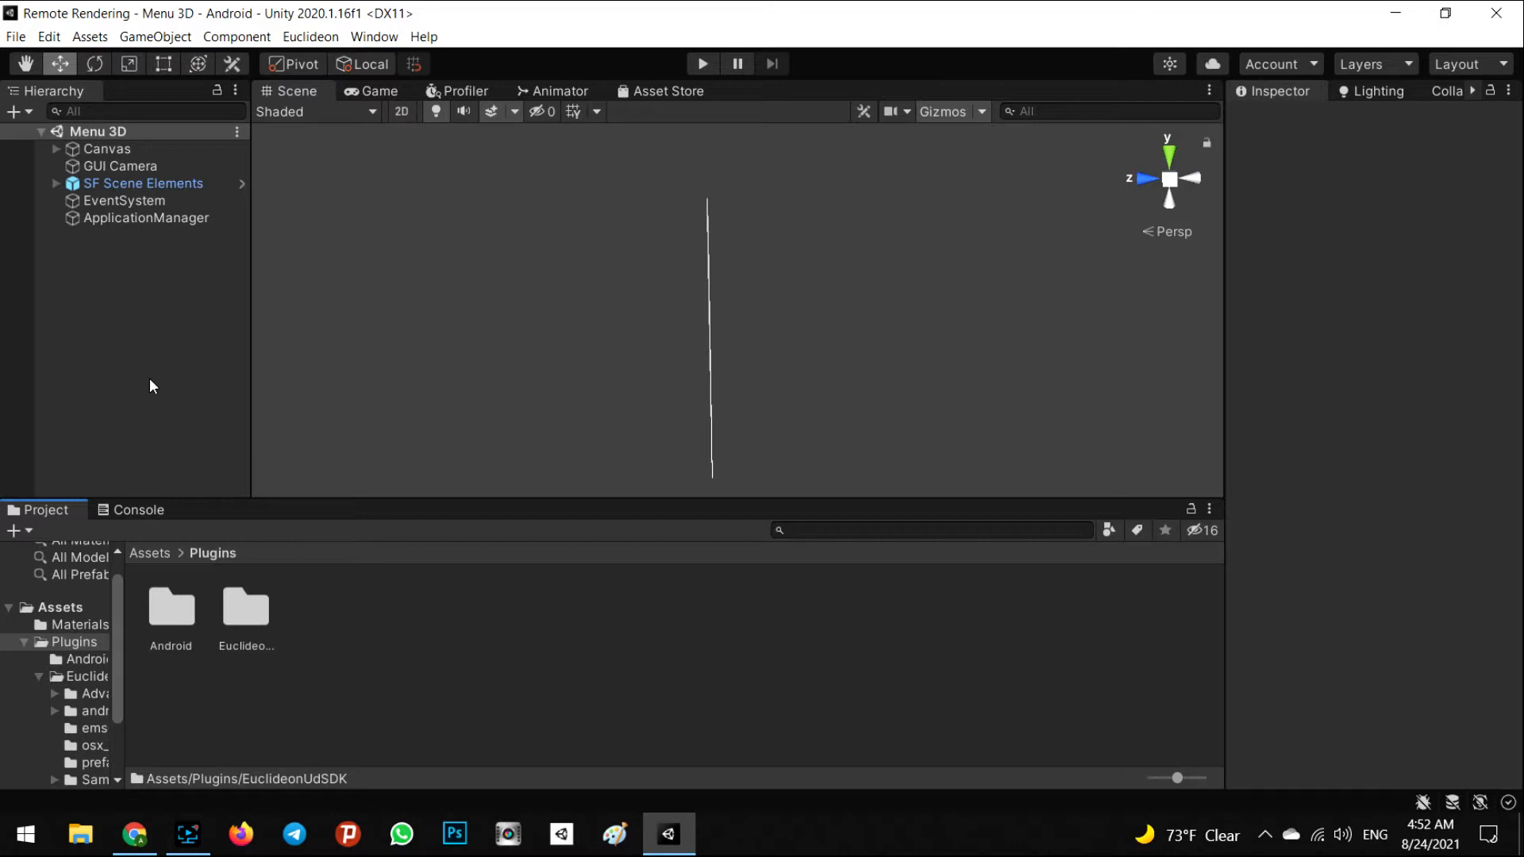
{"action": "left_click", "coordinate": [121, 327]}
{"action": "left_click", "coordinate": [16, 37]}
{"action": "left_click", "coordinate": [57, 221]}
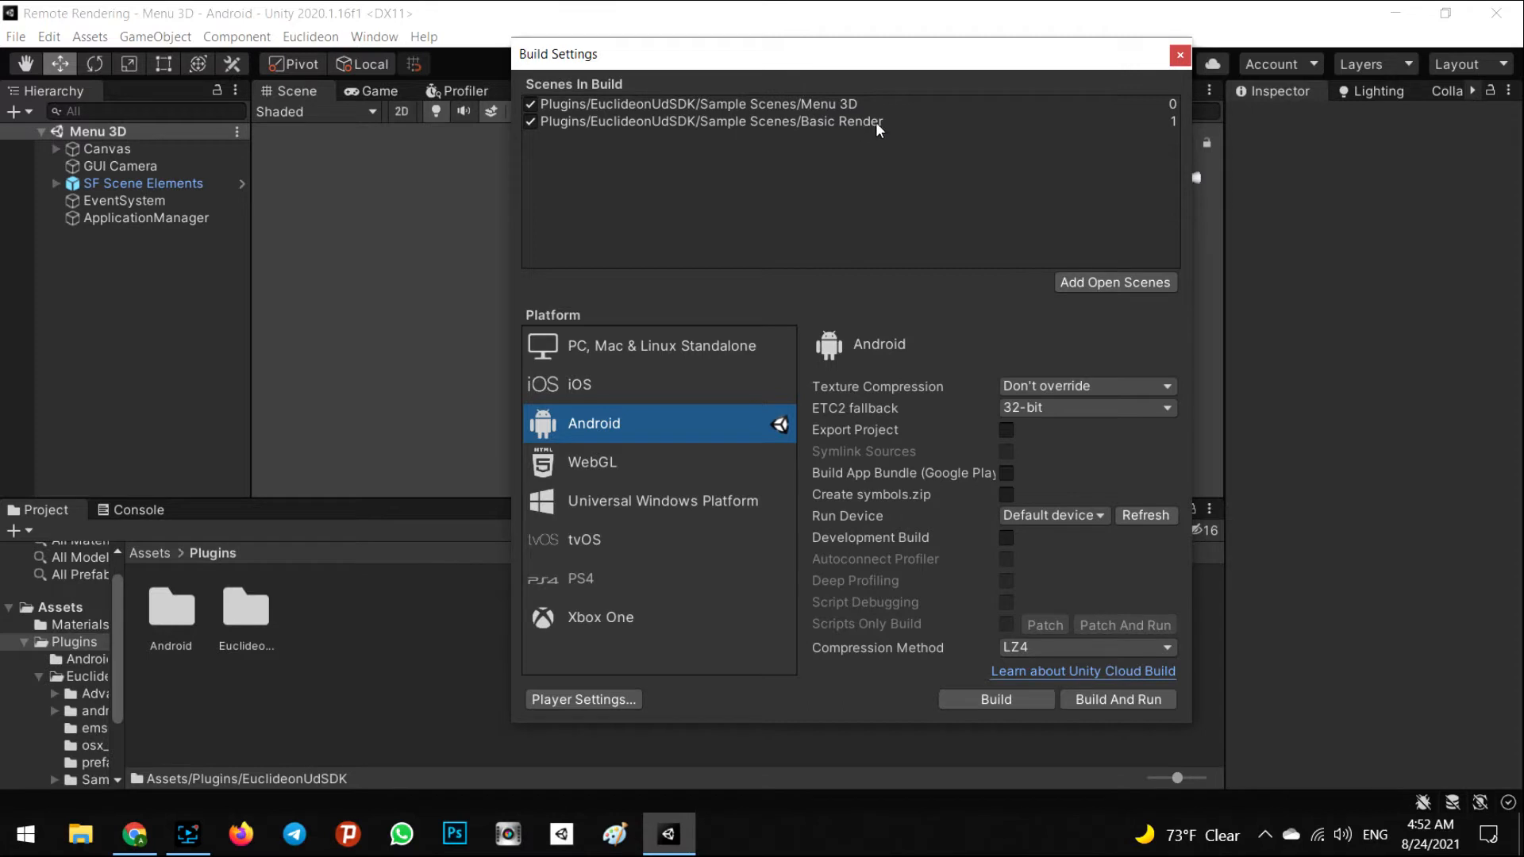
{"action": "left_click", "coordinate": [1178, 56]}
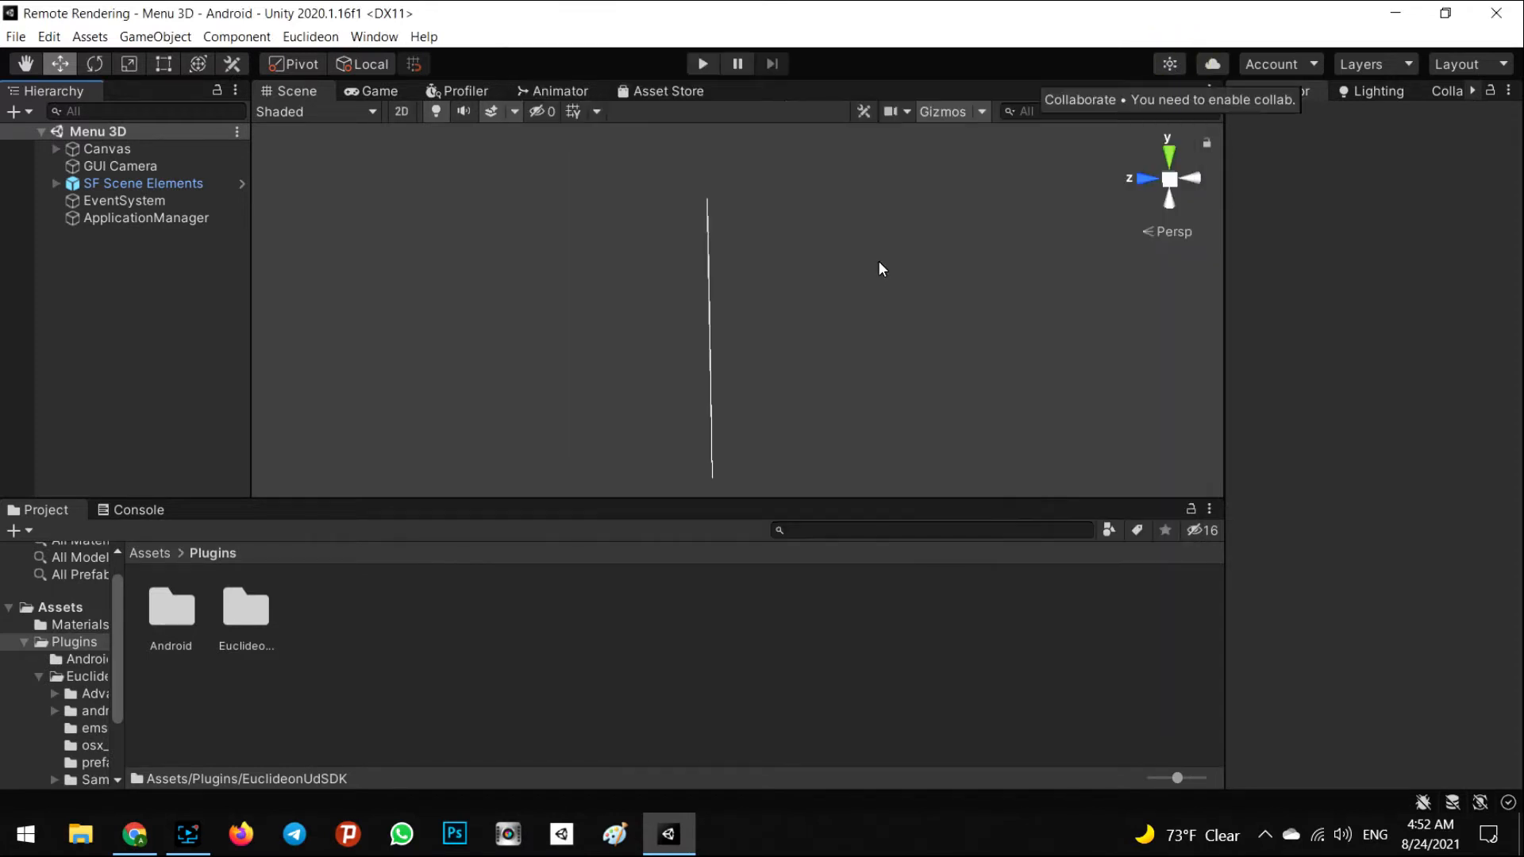
- Switch back to Chrome and open the udStream product page on the Euclideon website
{"action": "left_click", "coordinate": [136, 833]}
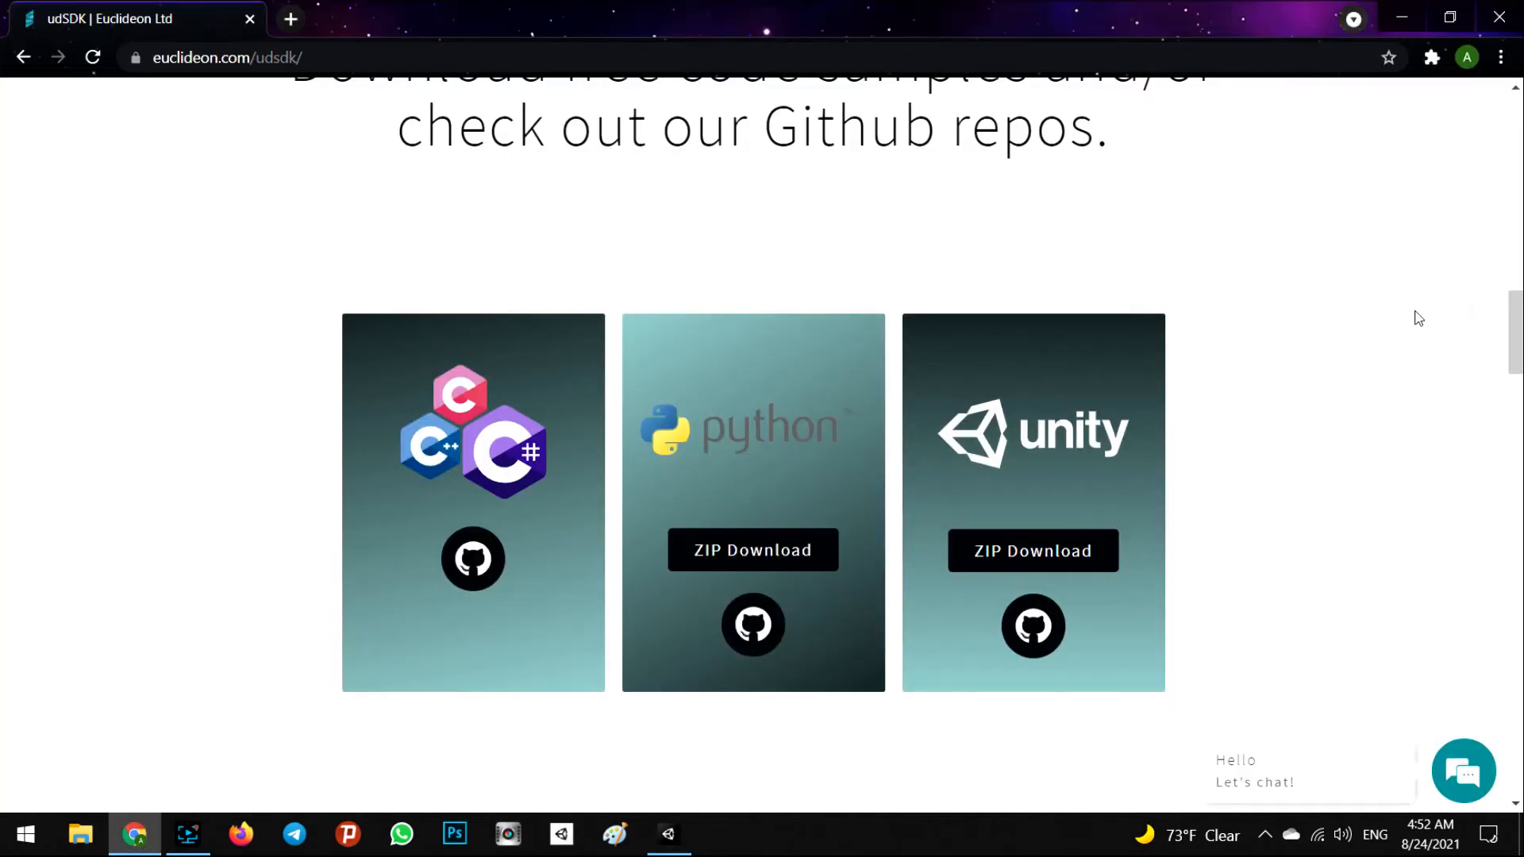
{"action": "scroll", "coordinate": [1445, 384], "scroll_direction": "up", "scroll_amount": 10}
{"action": "scroll", "coordinate": [1257, 394], "scroll_direction": "up", "scroll_amount": 5}
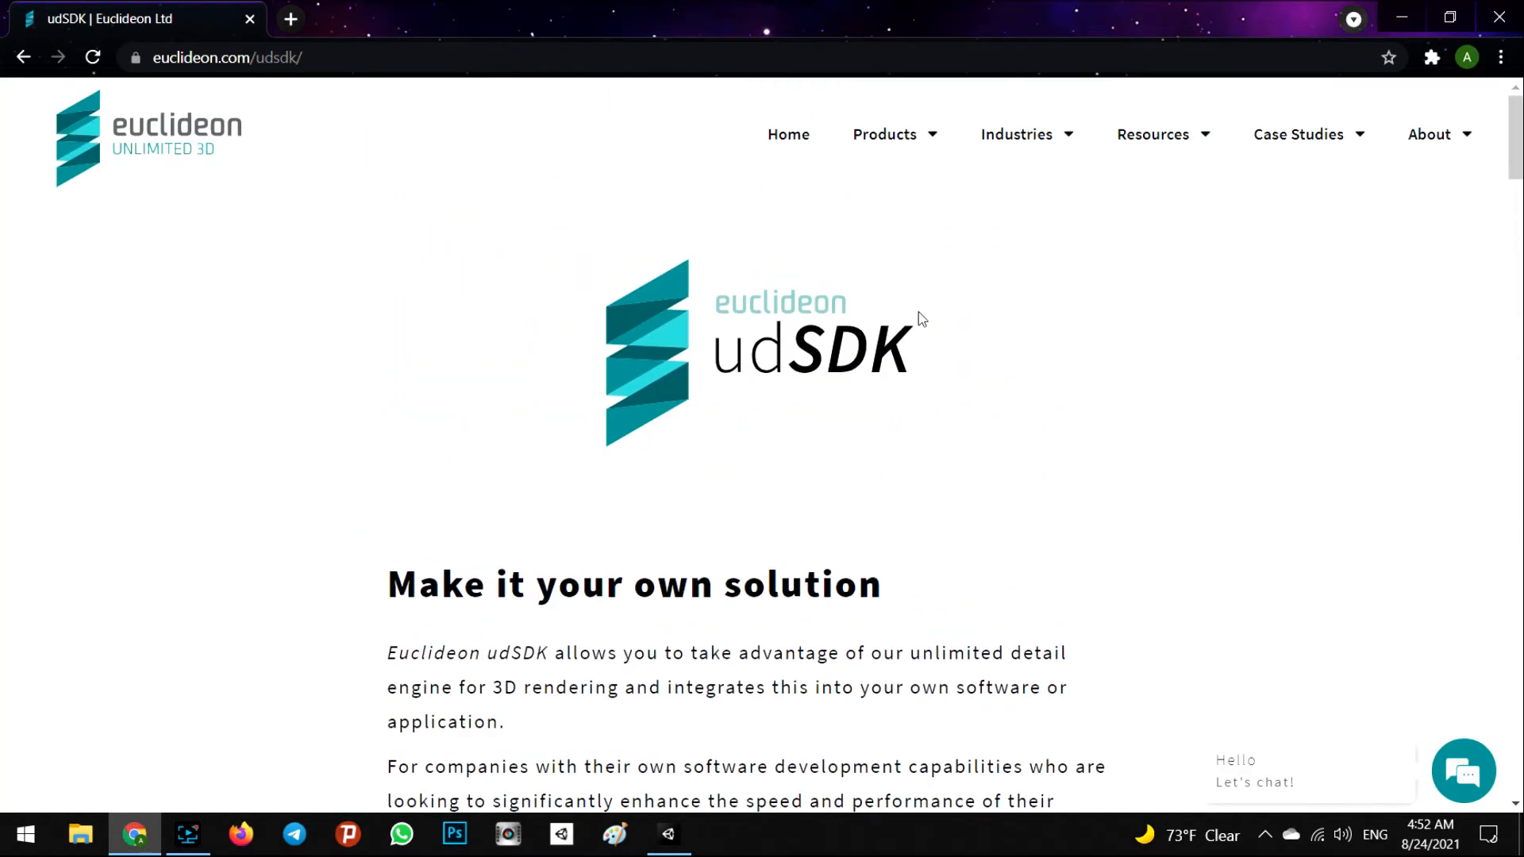
{"action": "mouse_move", "coordinate": [918, 151]}
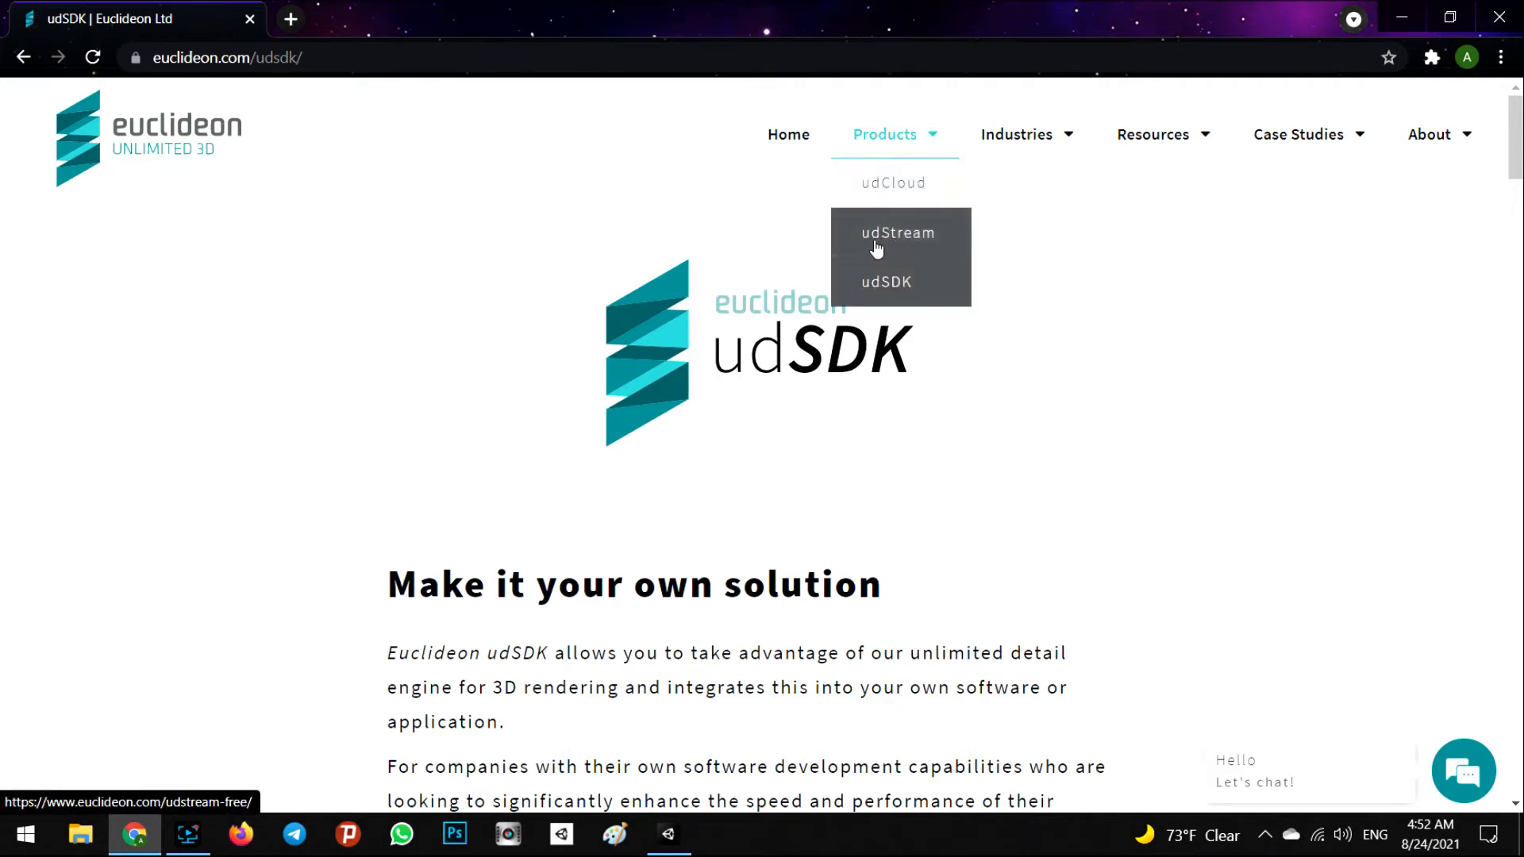
{"action": "left_click", "coordinate": [911, 238]}
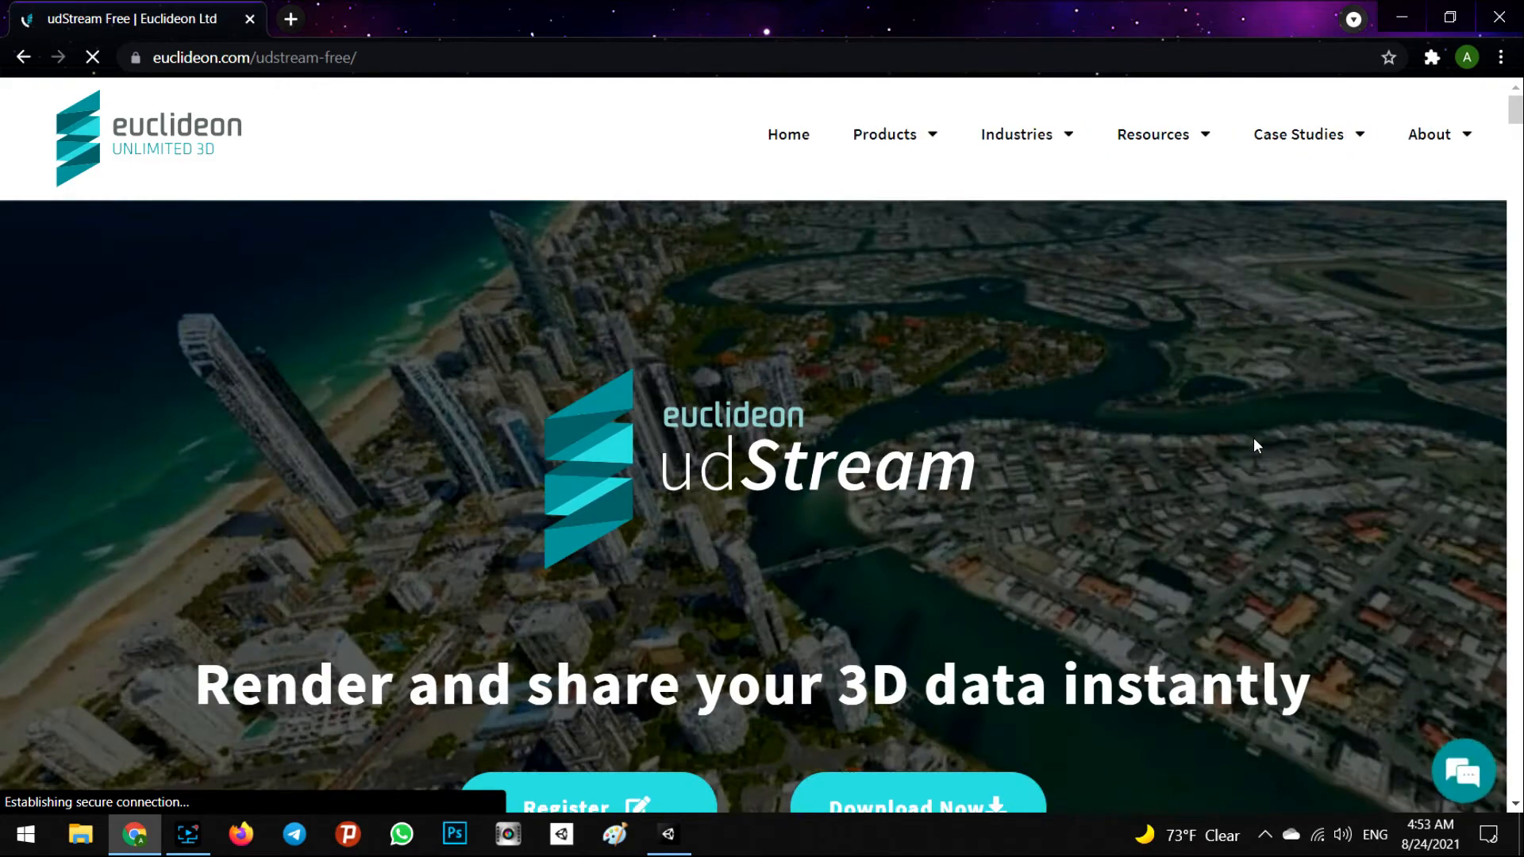
- Go to the udStream download portal, sign in with the prefilled account credentials, and view the available packages
{"action": "scroll", "coordinate": [1217, 340], "scroll_direction": "down", "scroll_amount": 5}
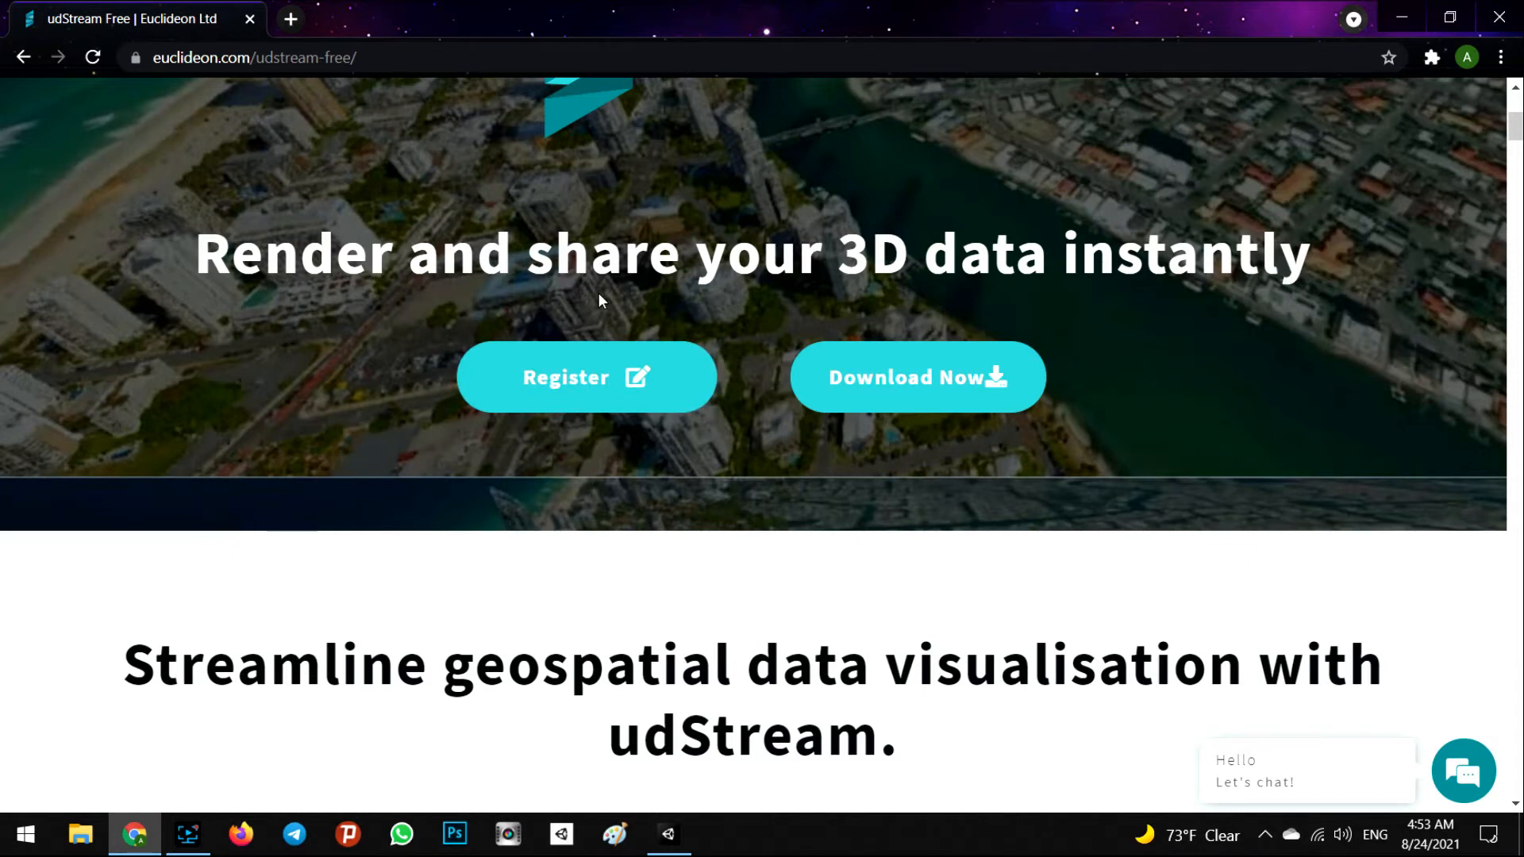
{"action": "left_click", "coordinate": [922, 392]}
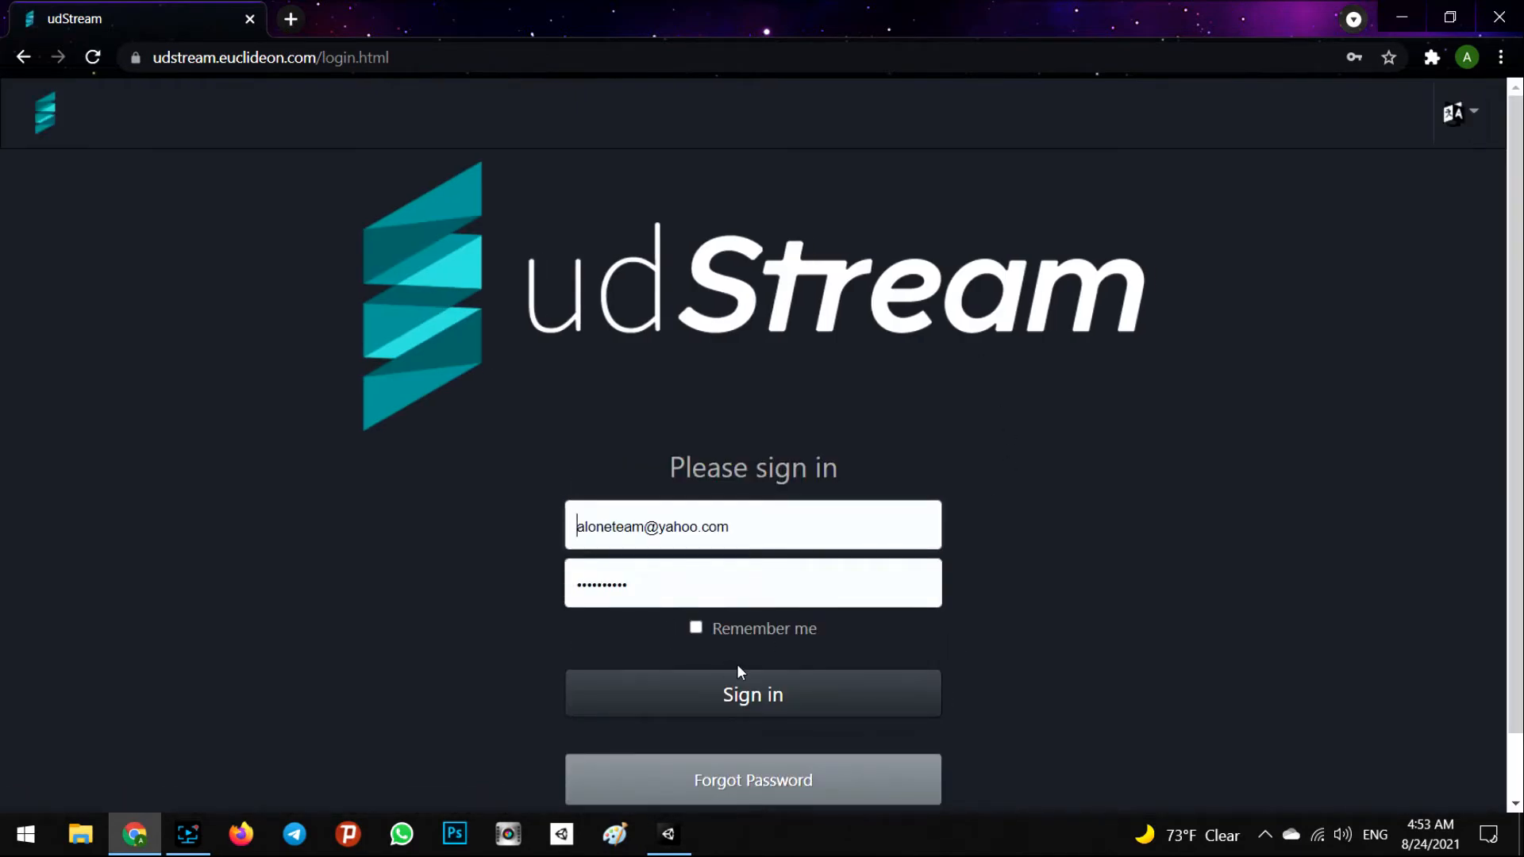
{"action": "scroll", "coordinate": [853, 654], "scroll_direction": "down", "scroll_amount": 1}
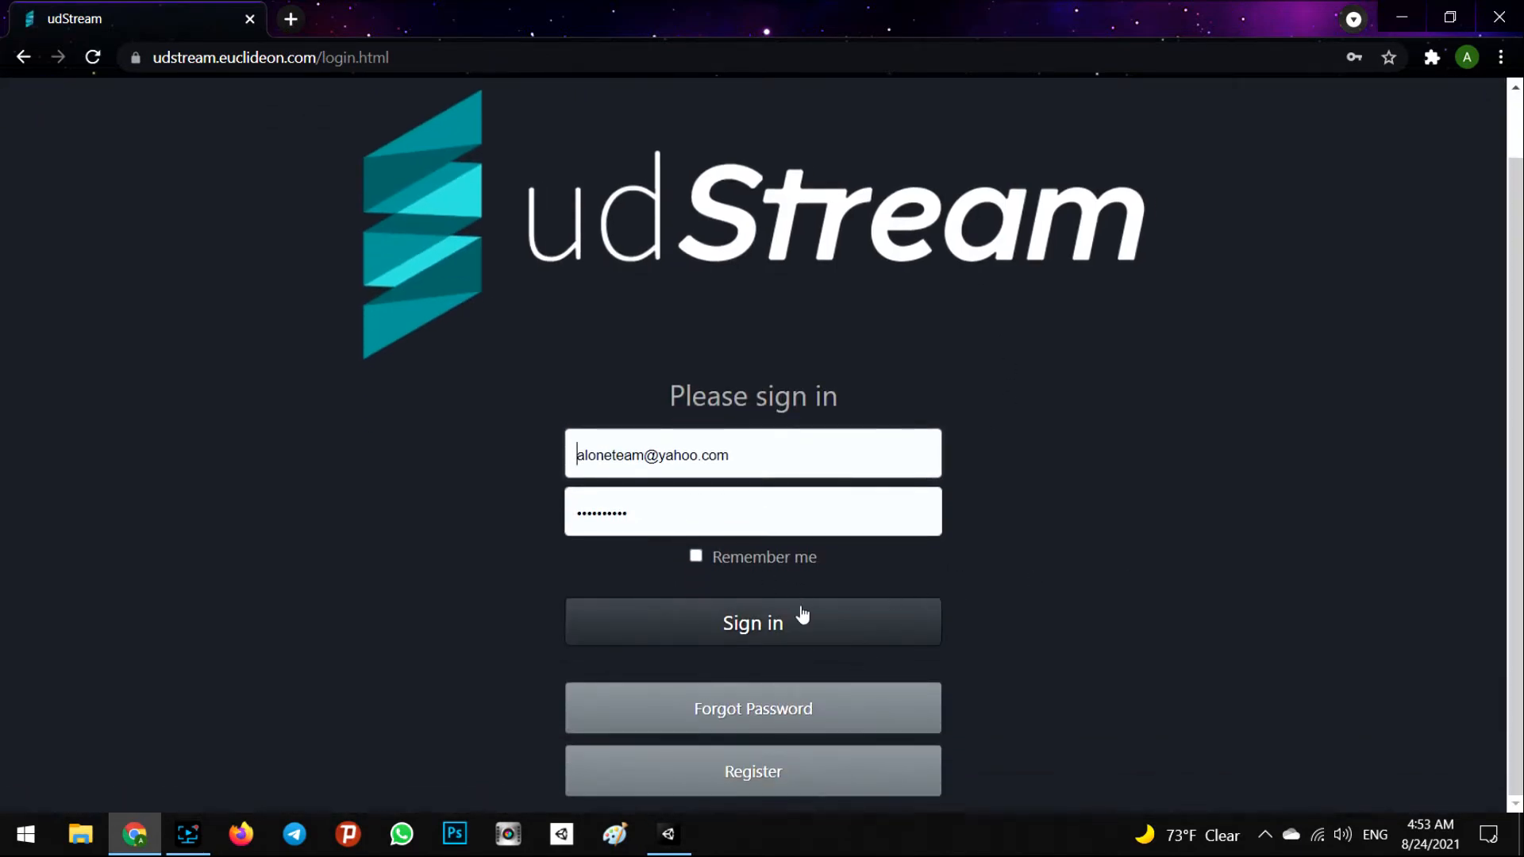
{"action": "left_click", "coordinate": [757, 626]}
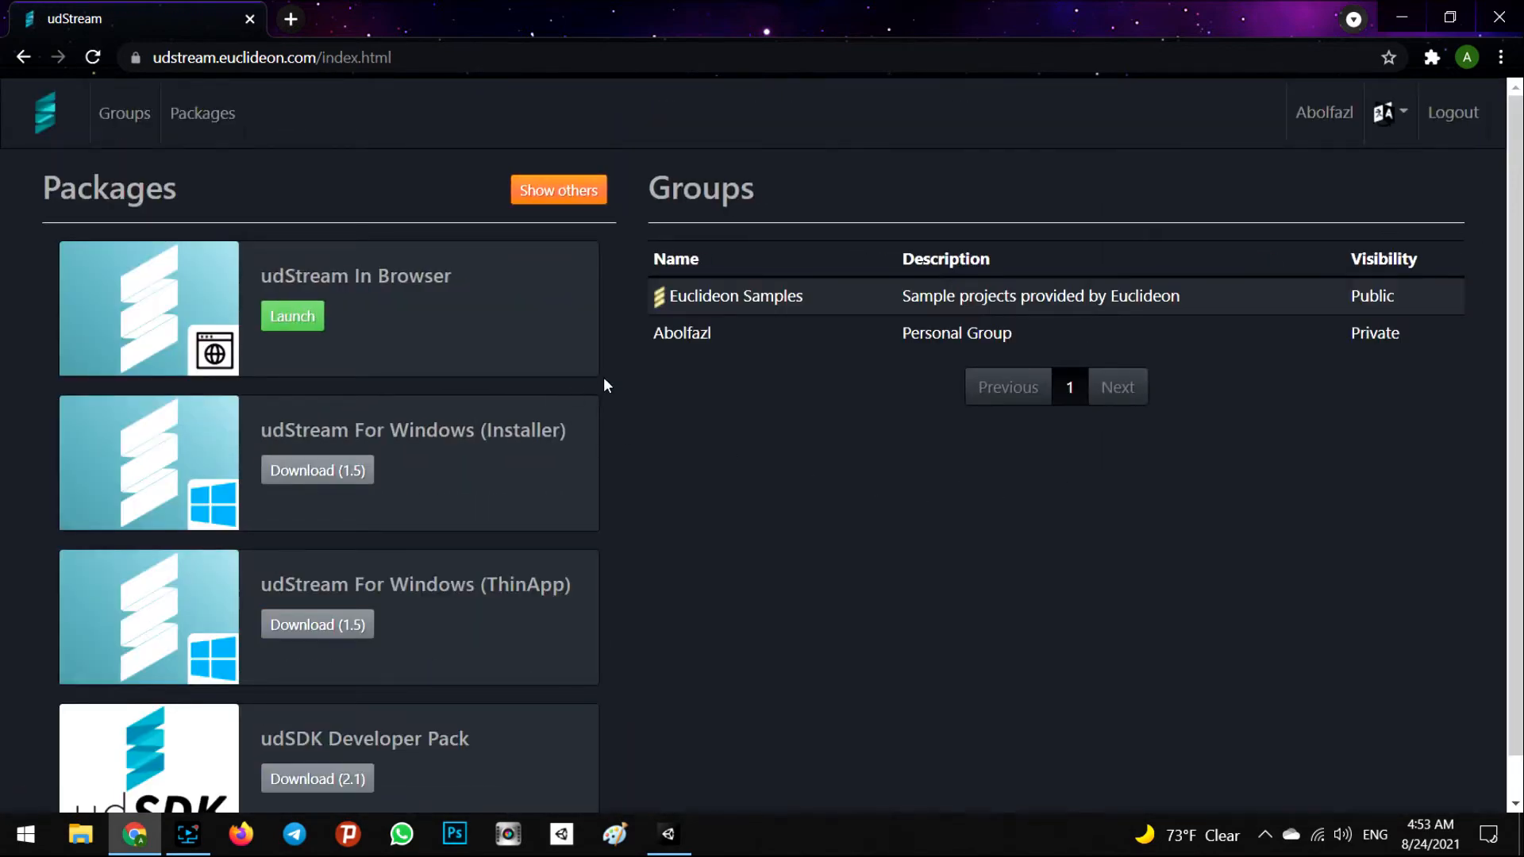
{"action": "scroll", "coordinate": [397, 572], "scroll_direction": "down", "scroll_amount": 1}
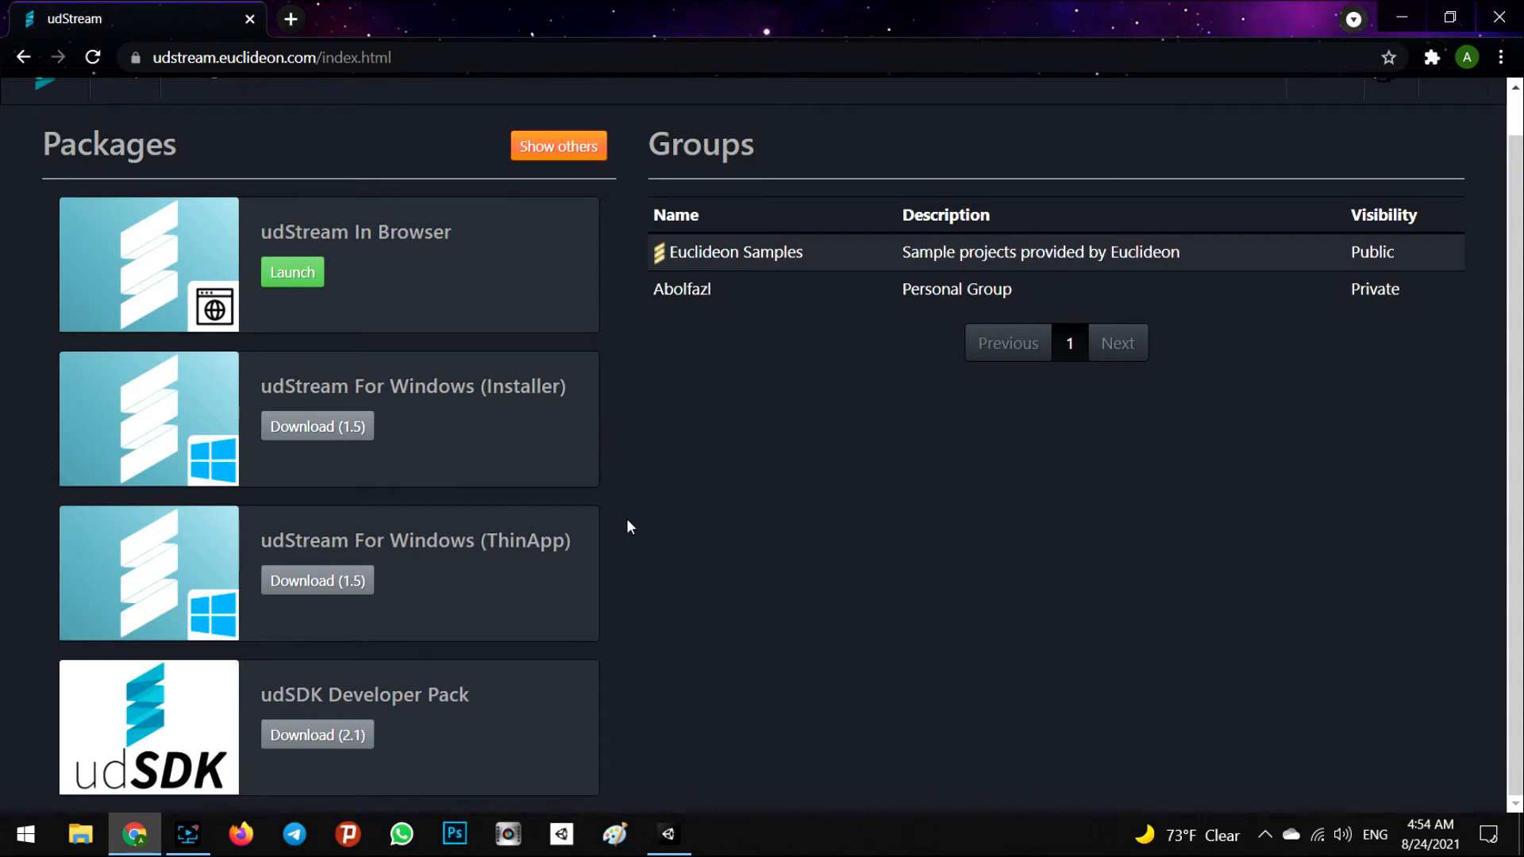
- Return to Unity and check the saved account details in the Euclideon udSDK Login window, then close it
{"action": "left_click", "coordinate": [1402, 18]}
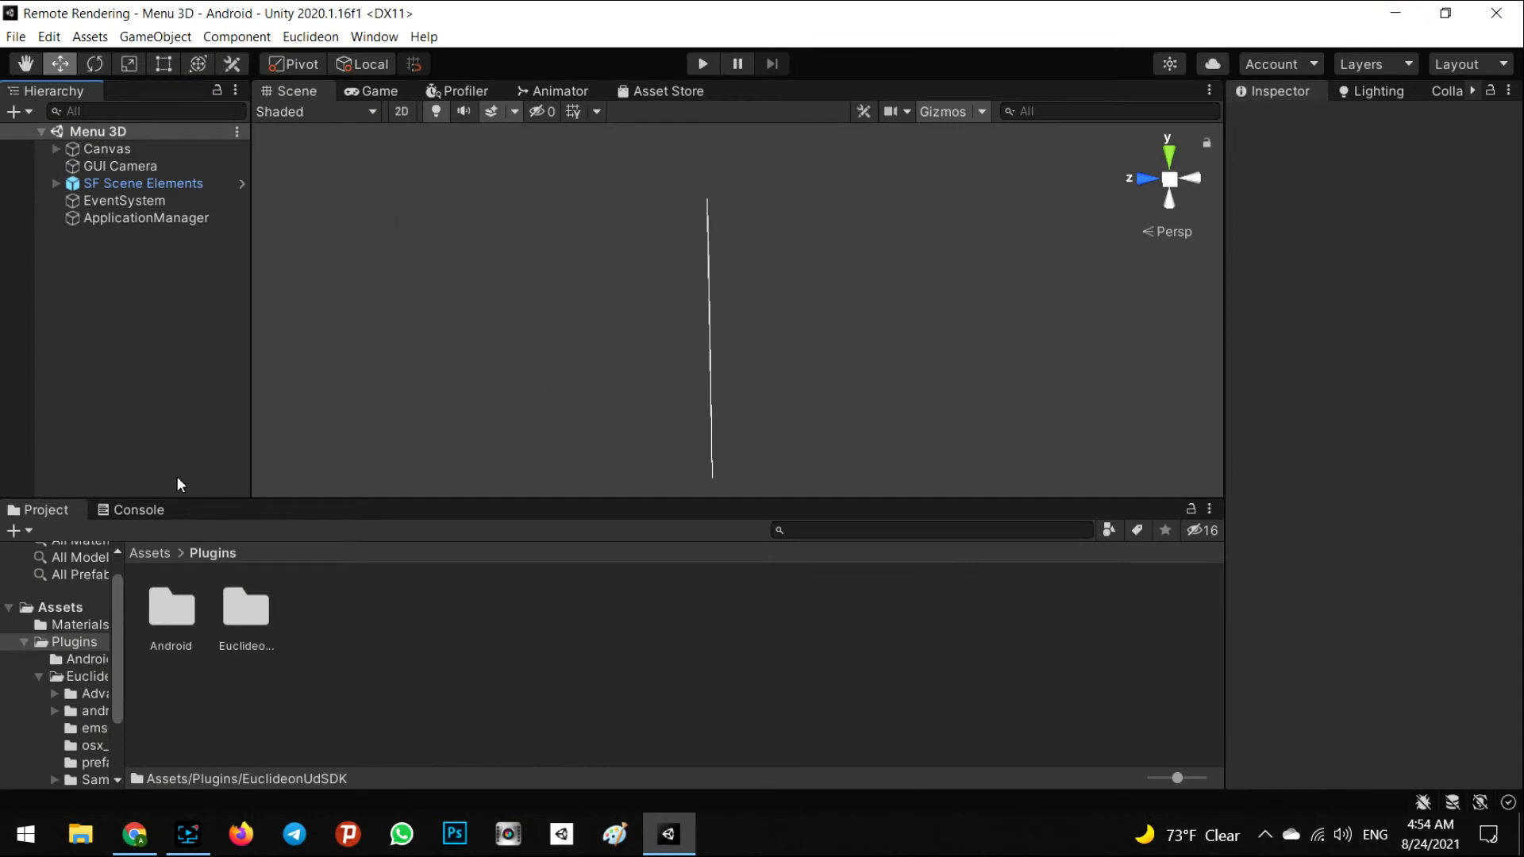
{"action": "left_click", "coordinate": [323, 36]}
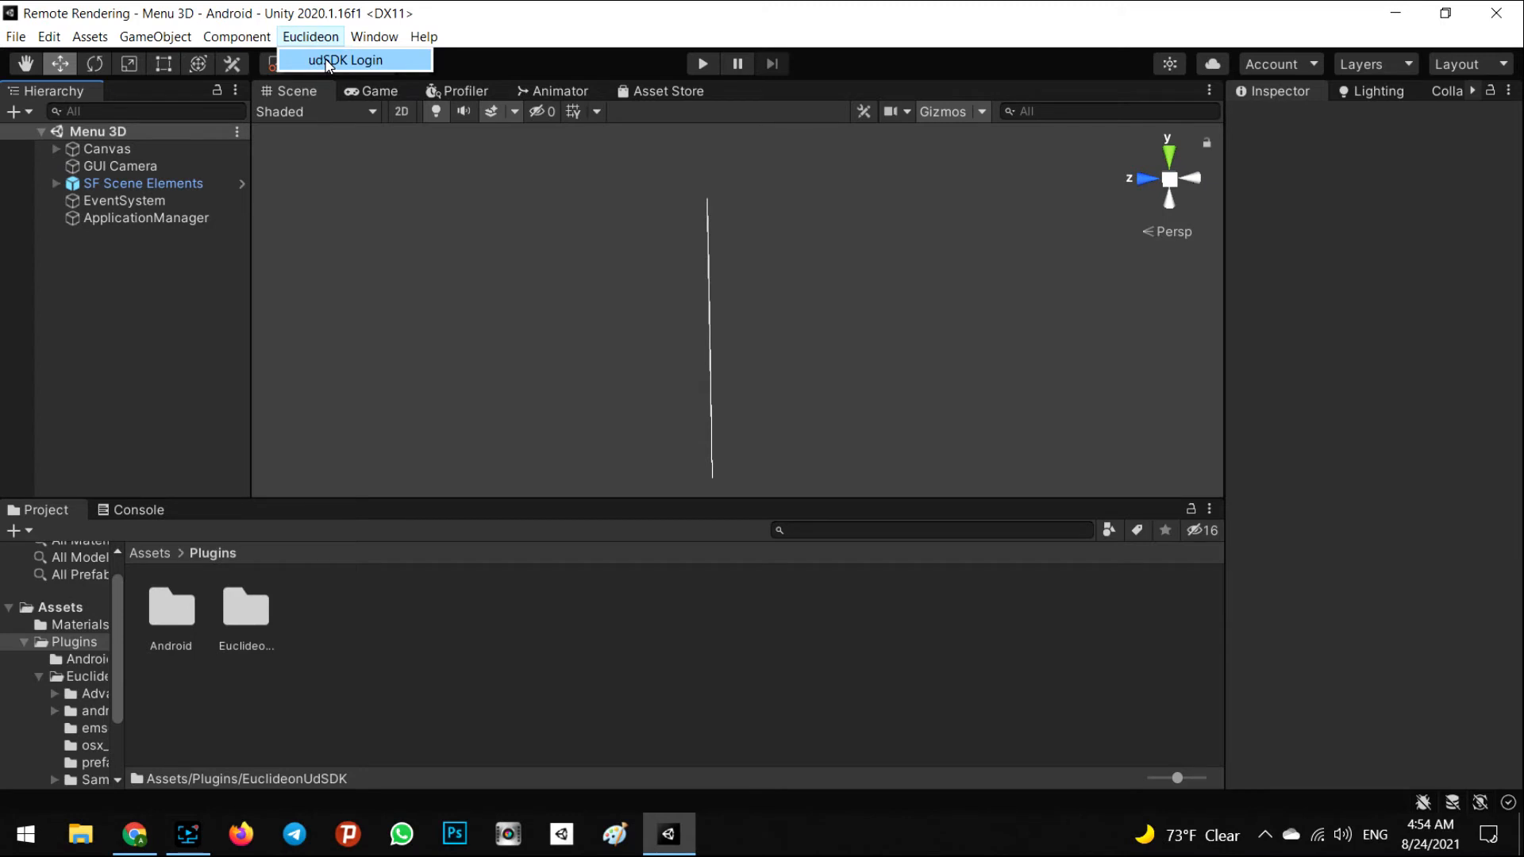
{"action": "left_click", "coordinate": [329, 62]}
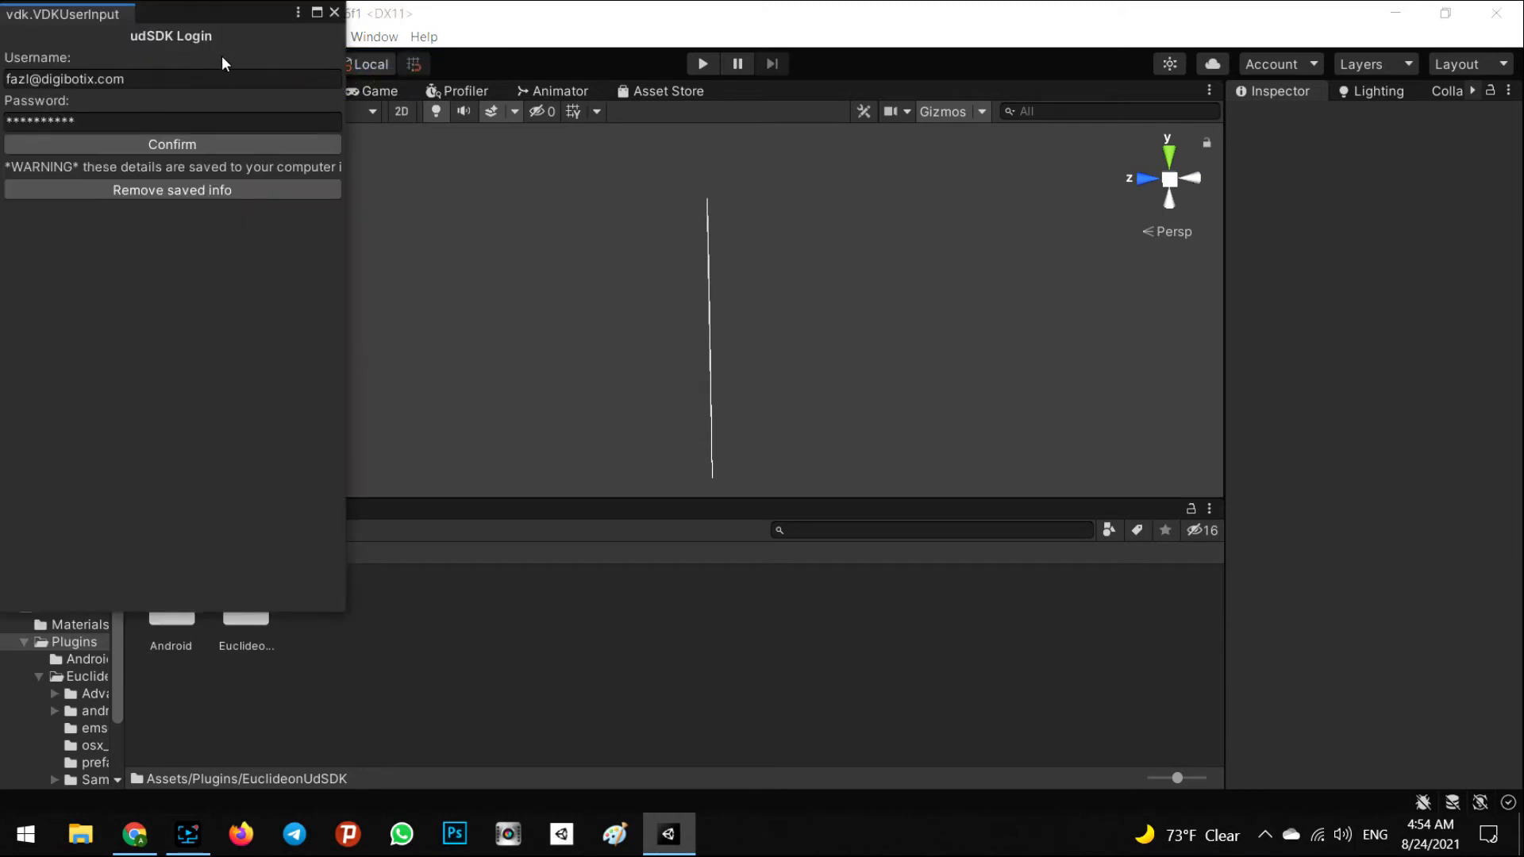
{"action": "left_click", "coordinate": [88, 81]}
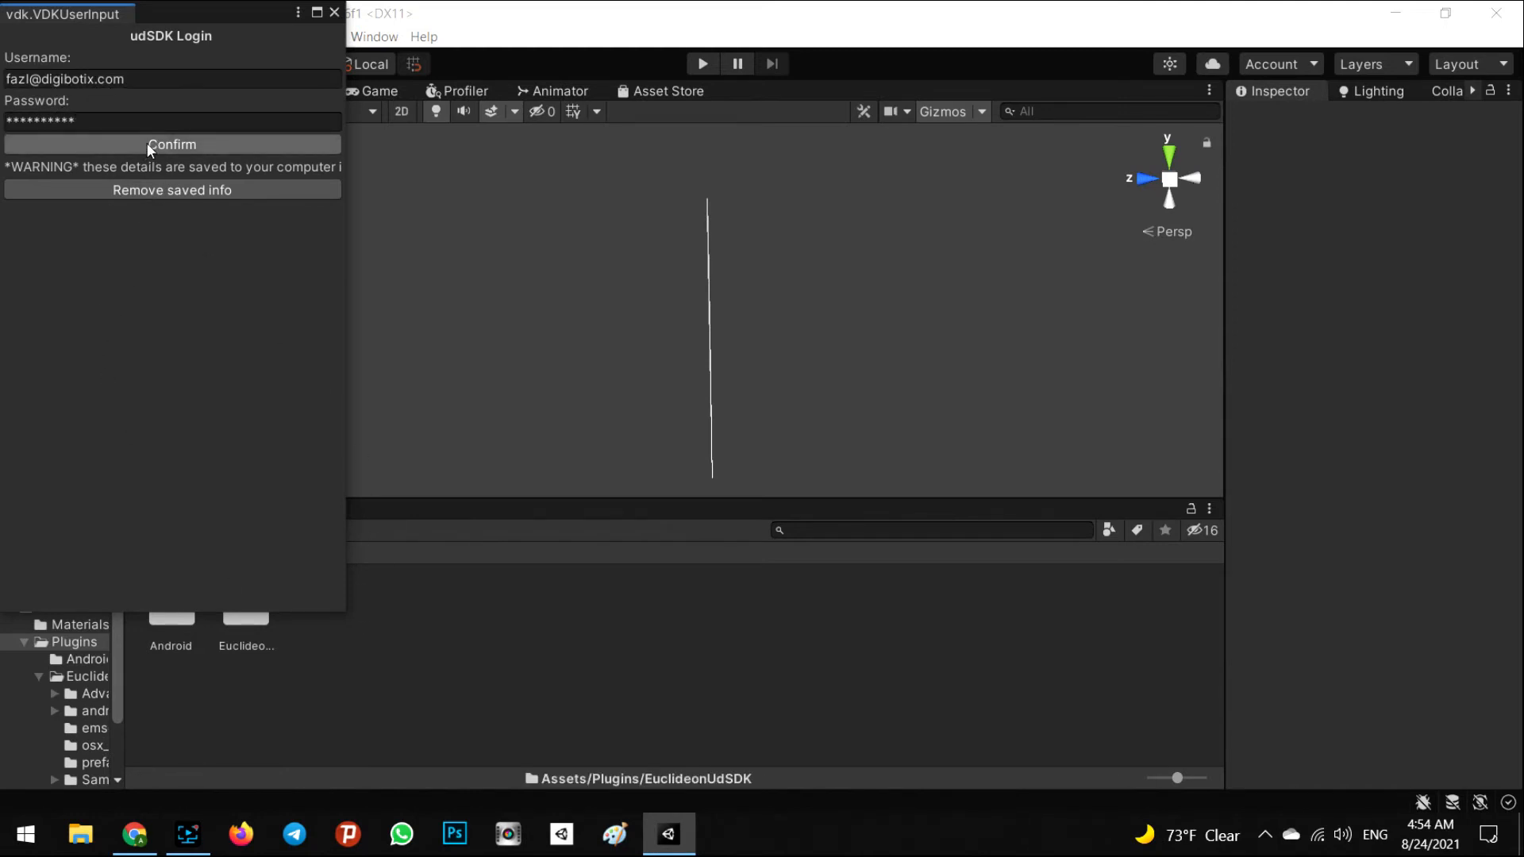
{"action": "left_click", "coordinate": [332, 13]}
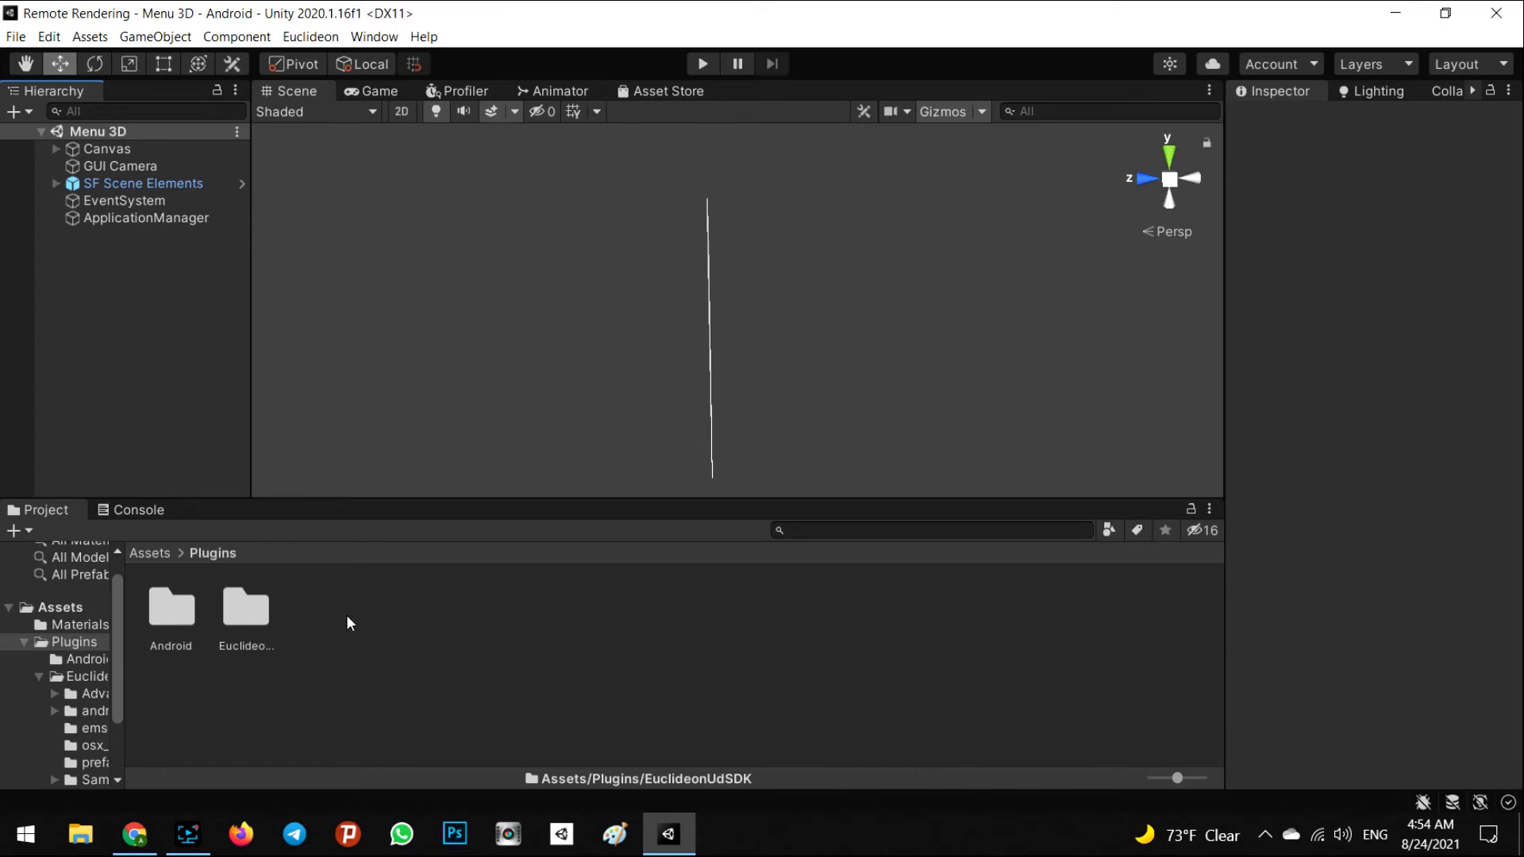
- Open the EuclideonUdSDK plugin's Sample Scenes folder, select the Menu 3D scene asset, and view the scene's login panel from the front
{"action": "double_click", "coordinate": [251, 611]}
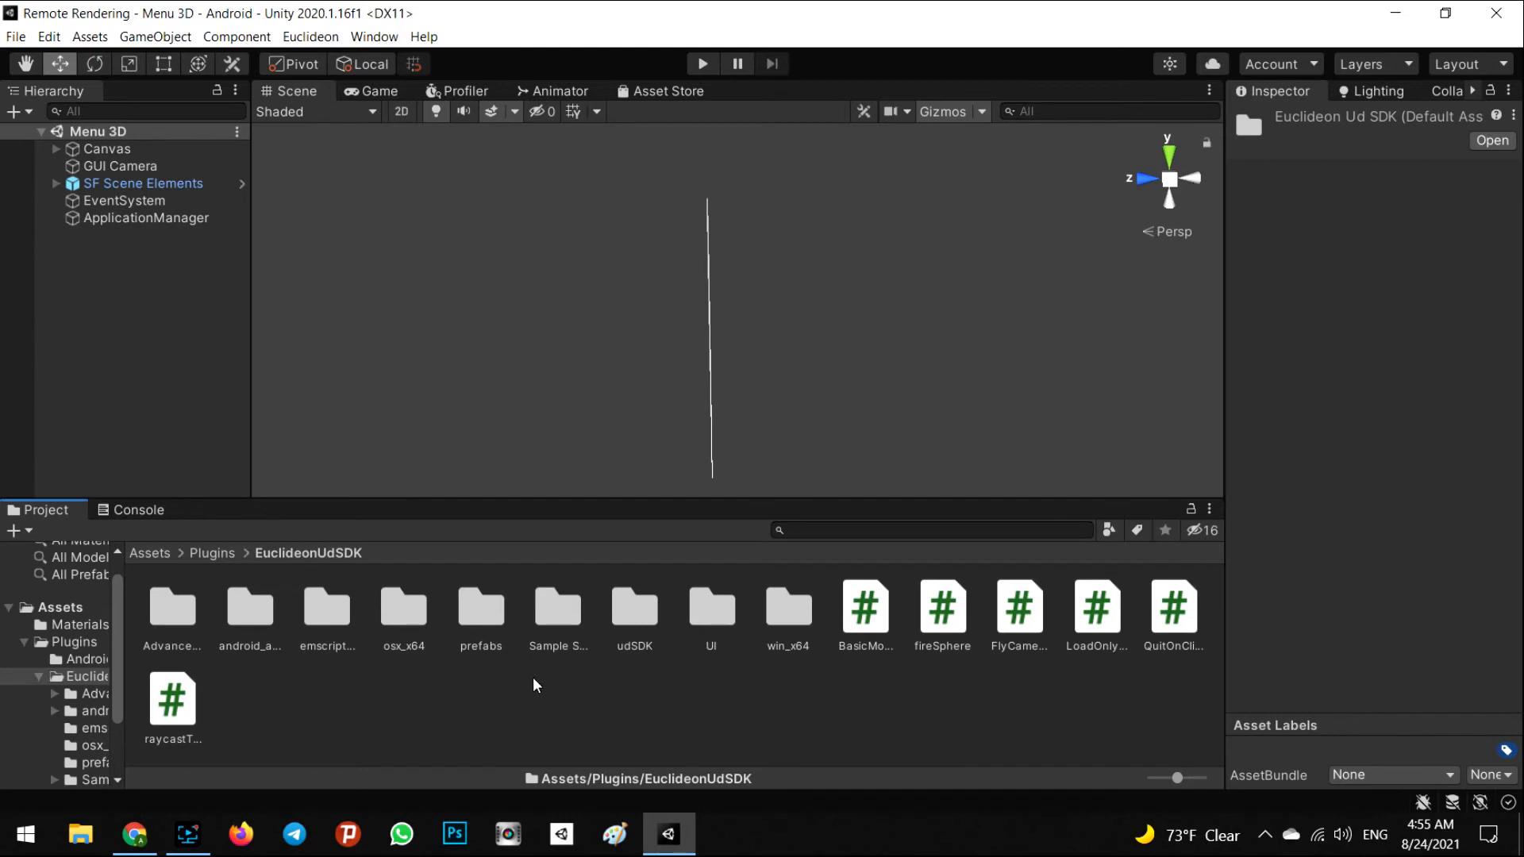
{"action": "left_click", "coordinate": [553, 611]}
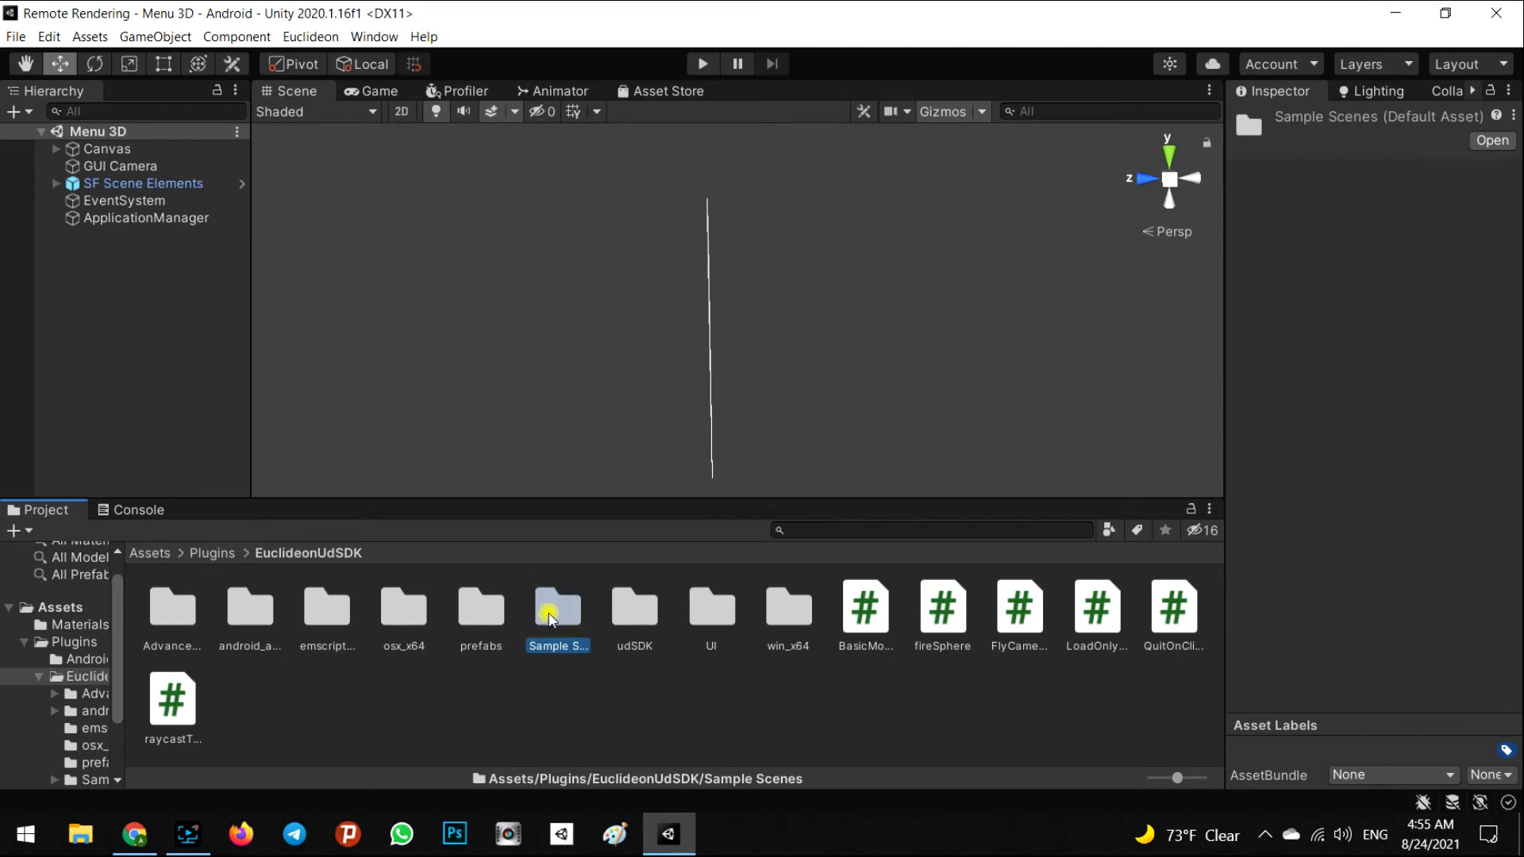
{"action": "double_click", "coordinate": [551, 608]}
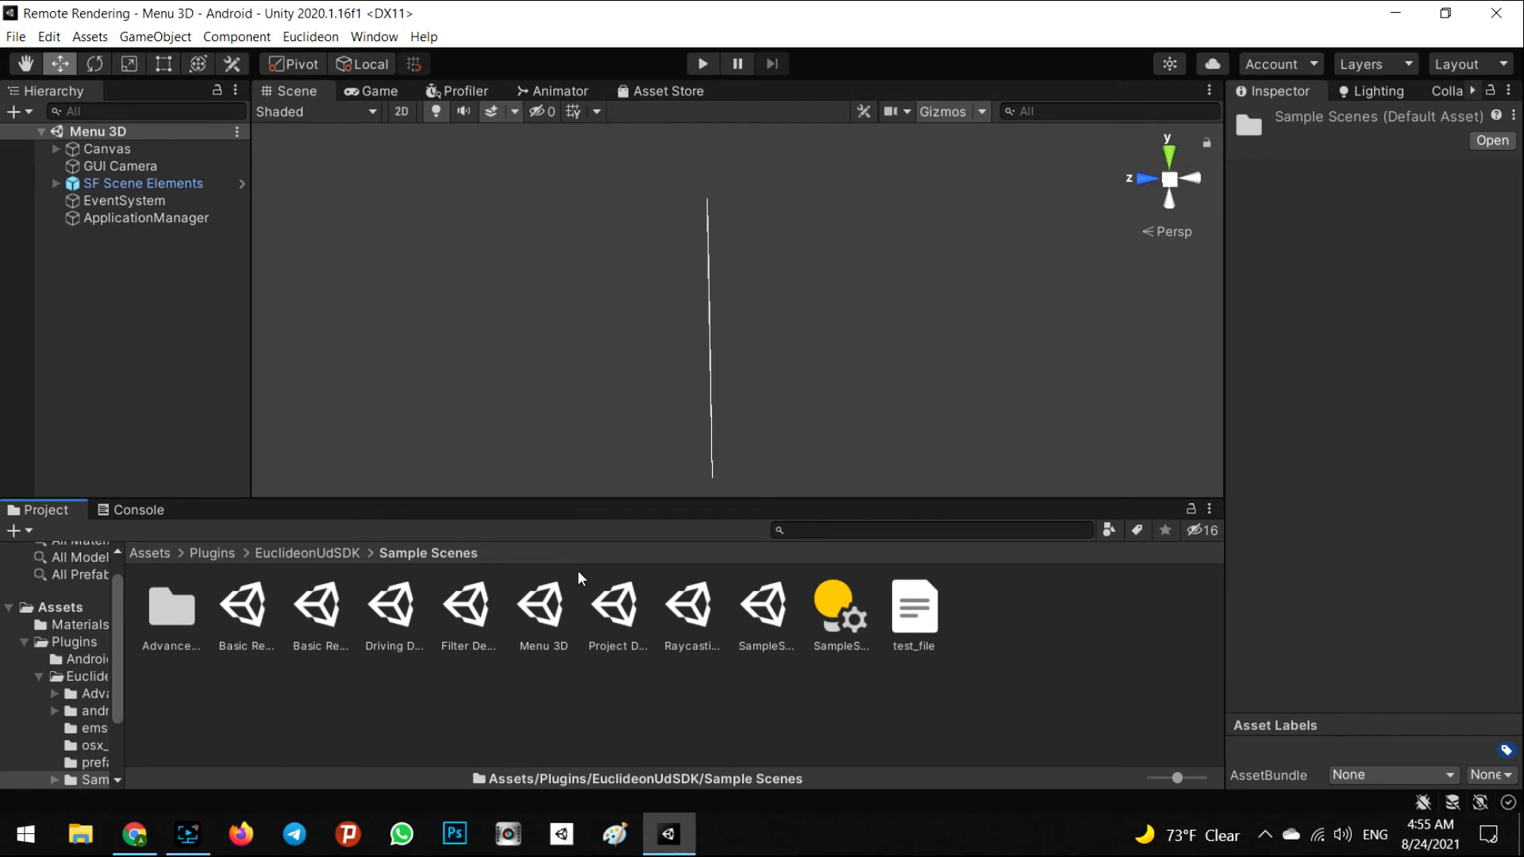
{"action": "left_click", "coordinate": [540, 616]}
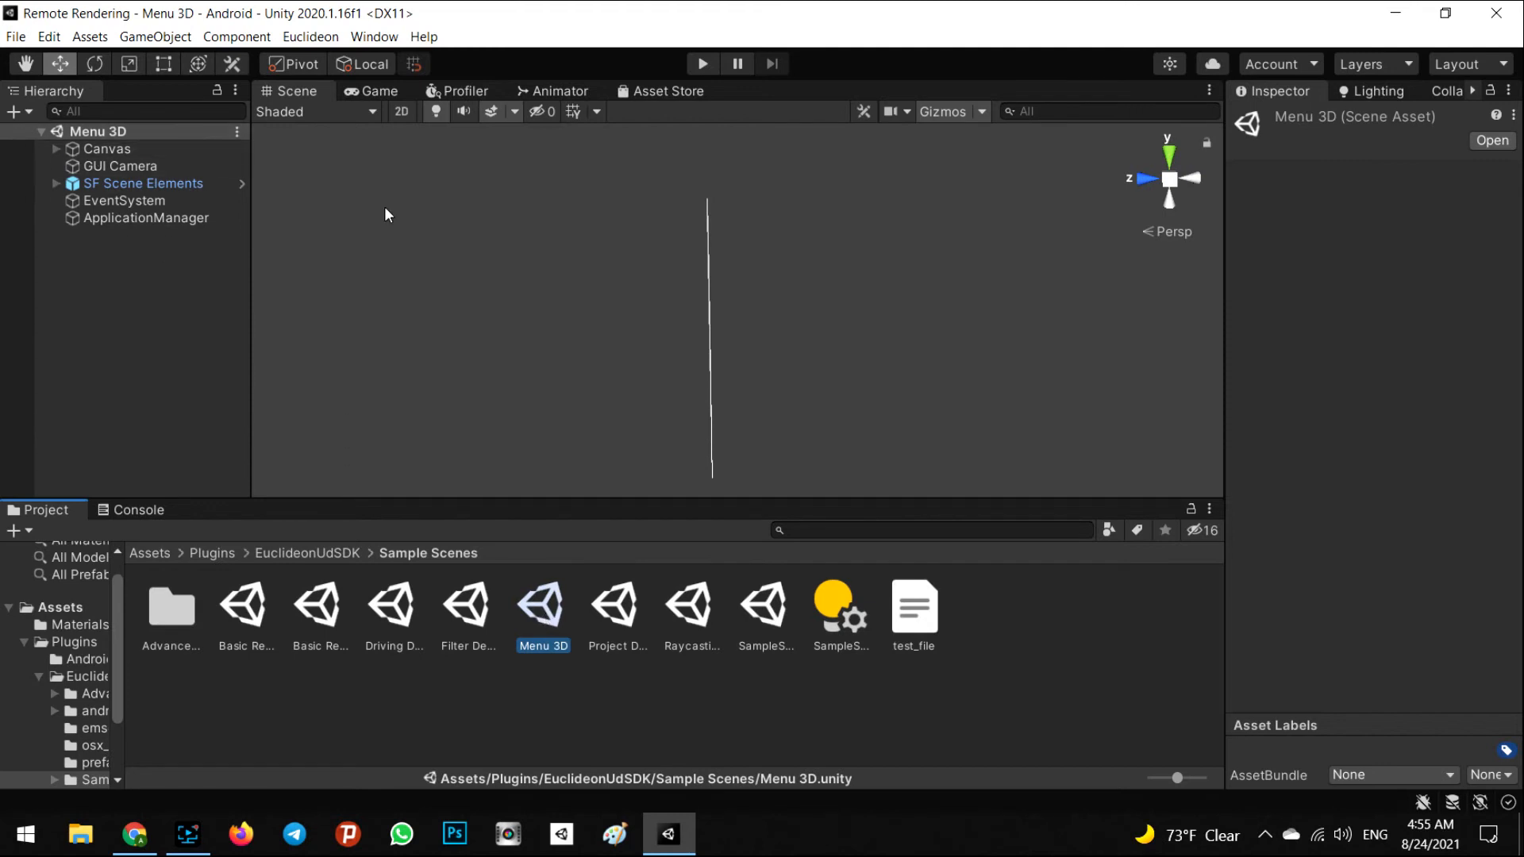
{"action": "left_click_drag", "start_coordinate": [486, 325], "coordinate": [364, 129], "text": "alt"}
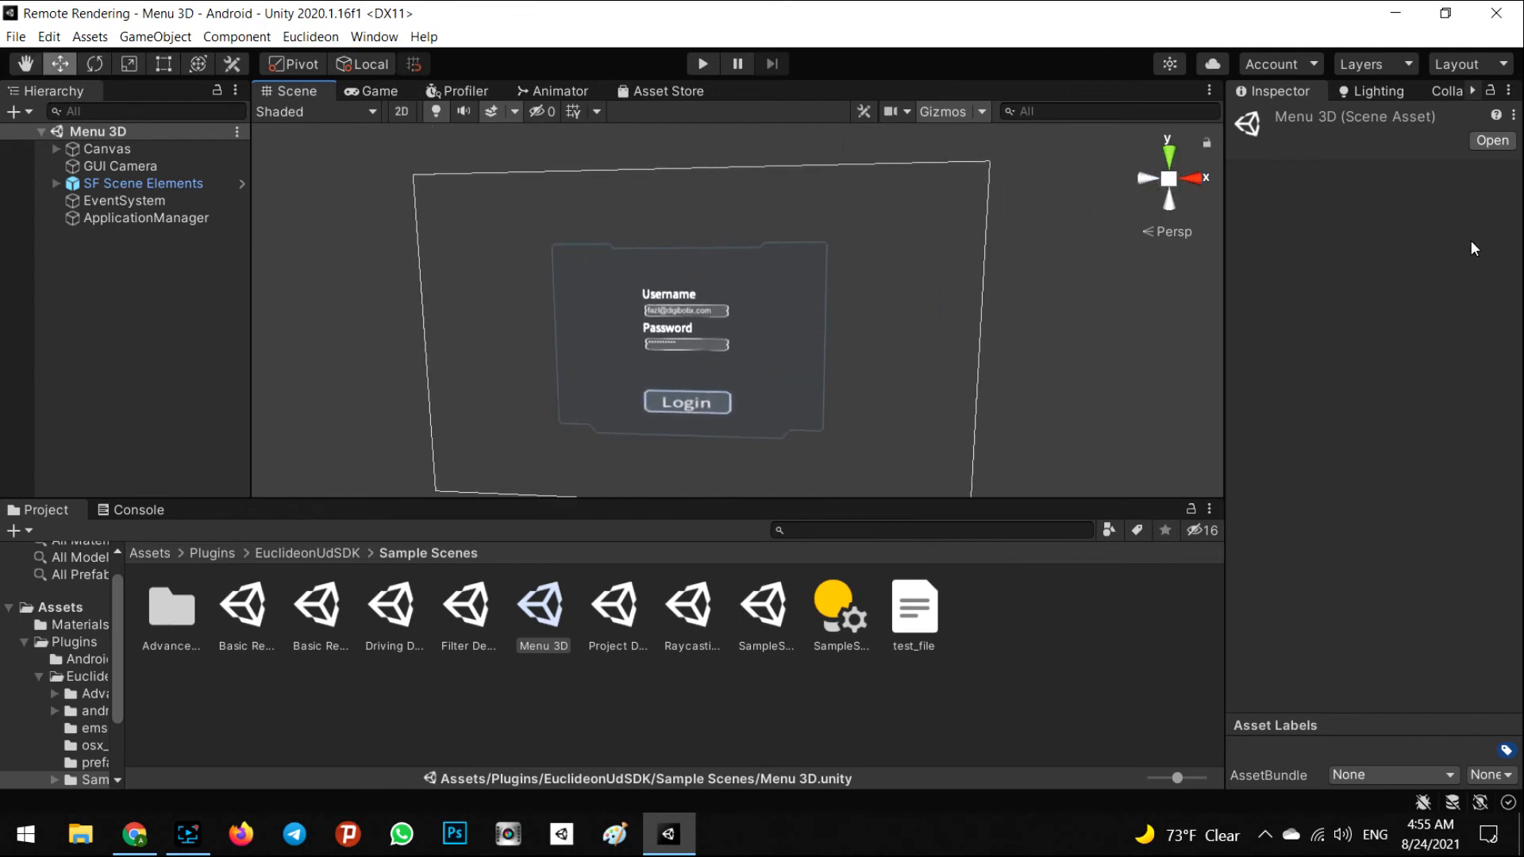
- Disable the Canvas component on the Canvas object, and enable it again
{"action": "left_click", "coordinate": [103, 148]}
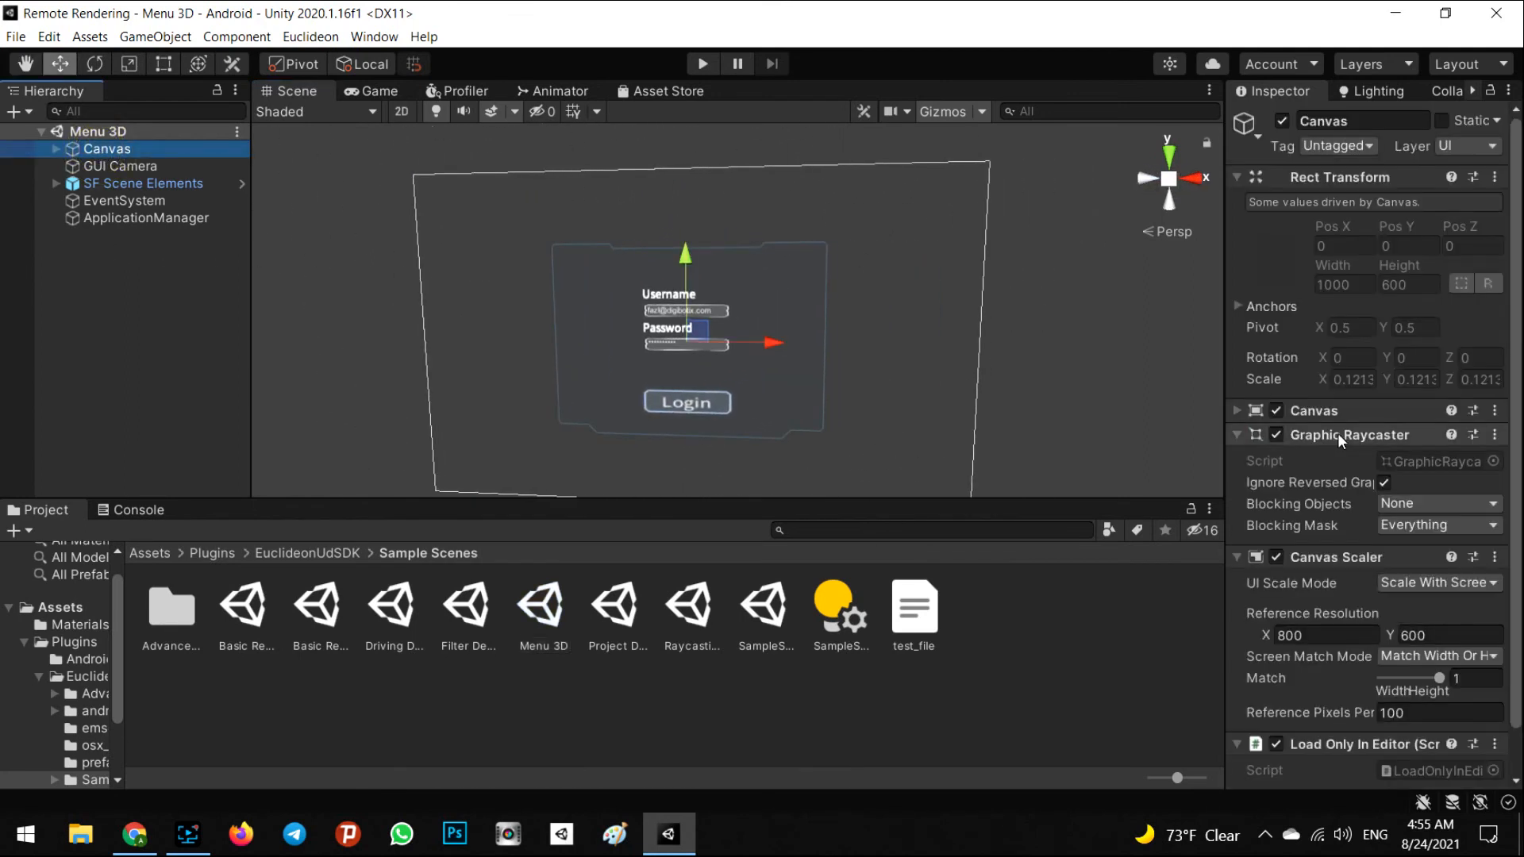
{"action": "left_click", "coordinate": [1275, 411]}
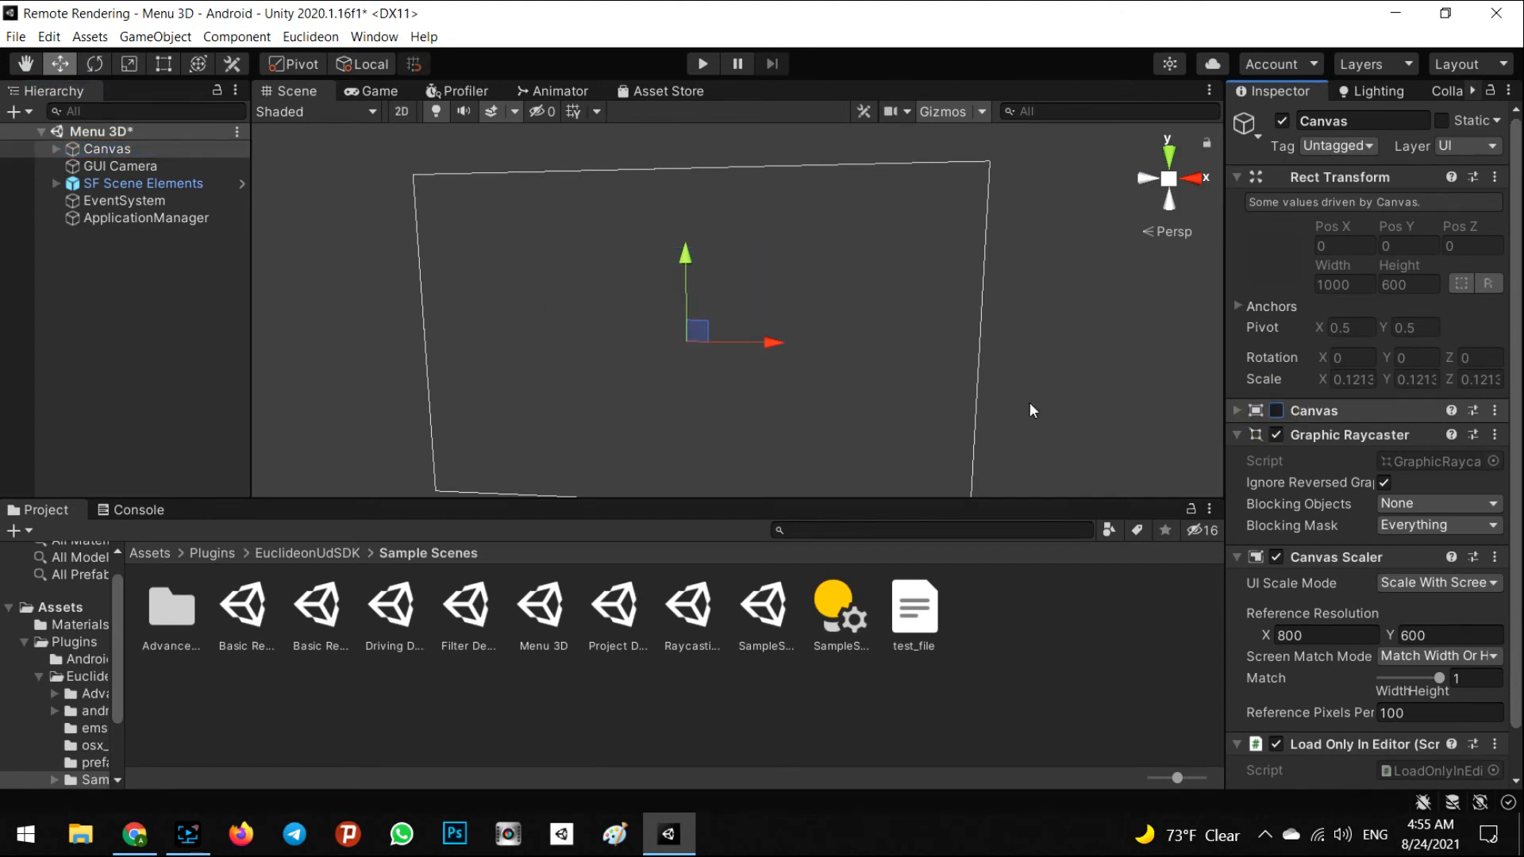
{"action": "left_click", "coordinate": [1276, 411]}
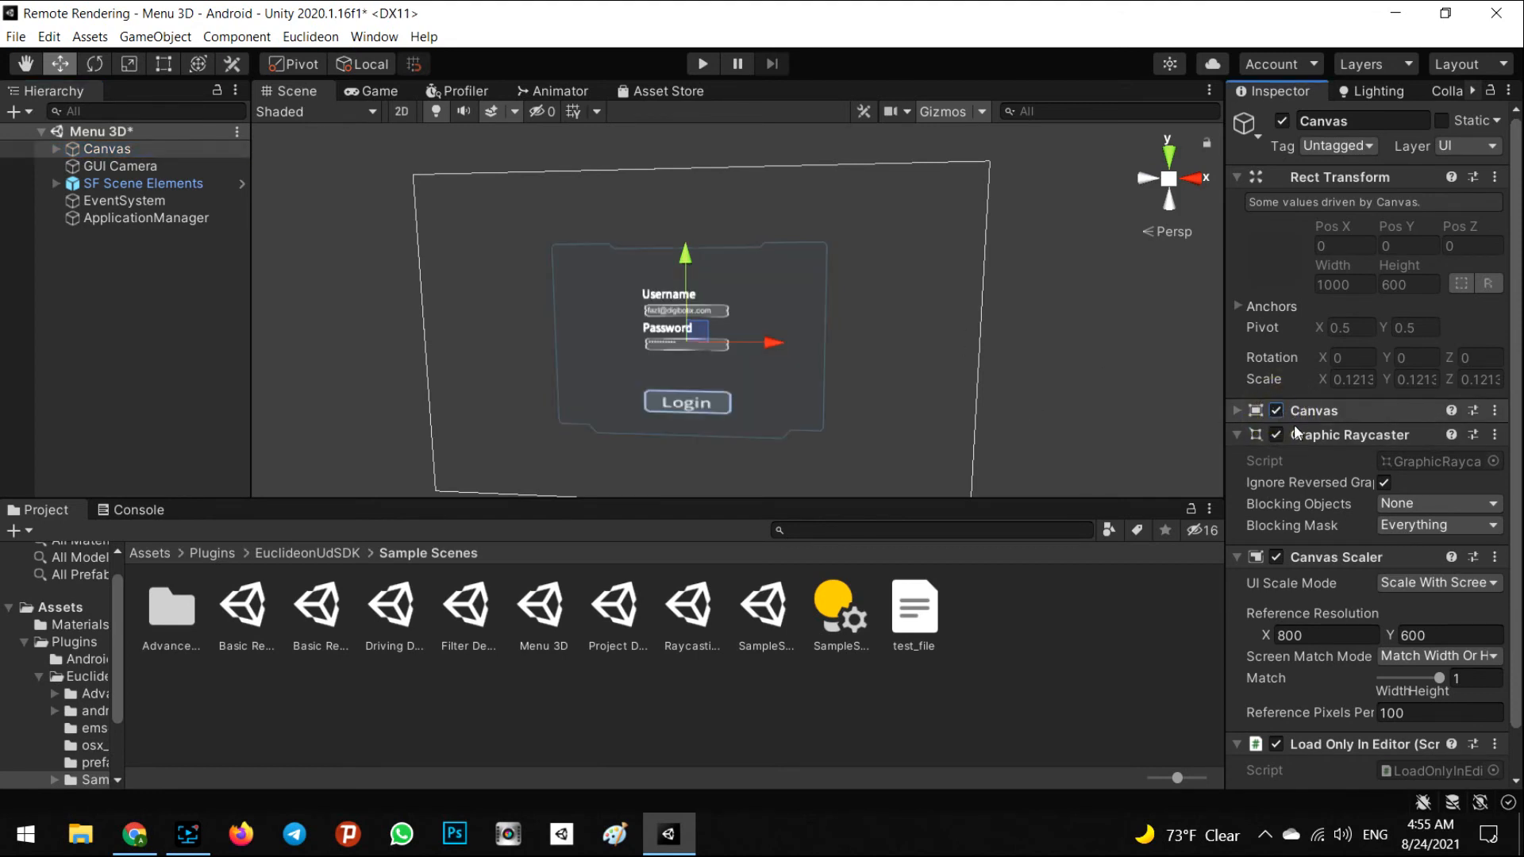
- Run the Menu 3D scene in the Game view and log in with the prefilled username and password
{"action": "left_click", "coordinate": [349, 93]}
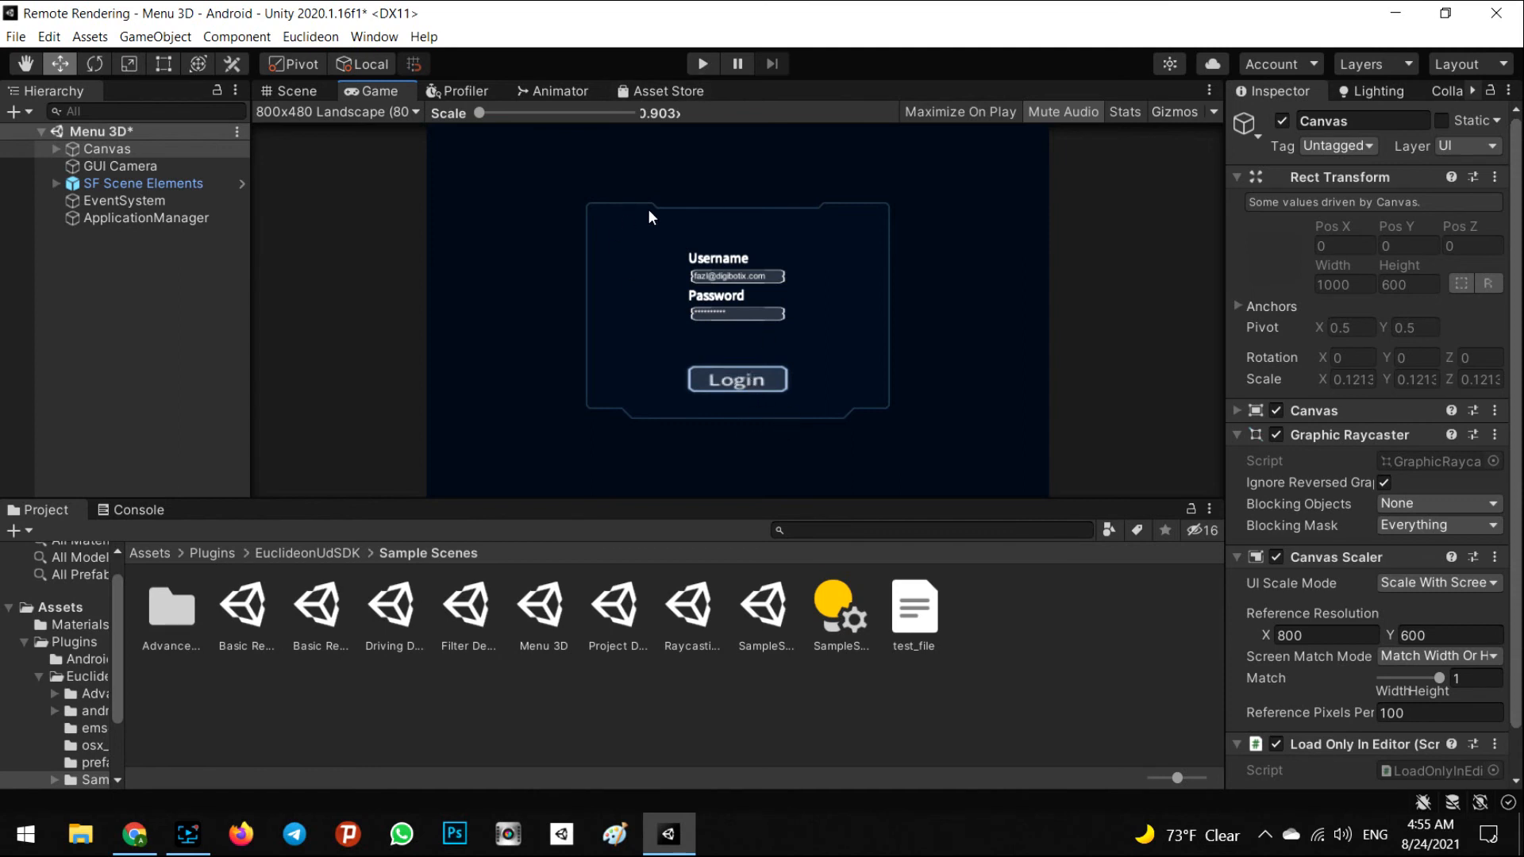
{"action": "left_click", "coordinate": [698, 63]}
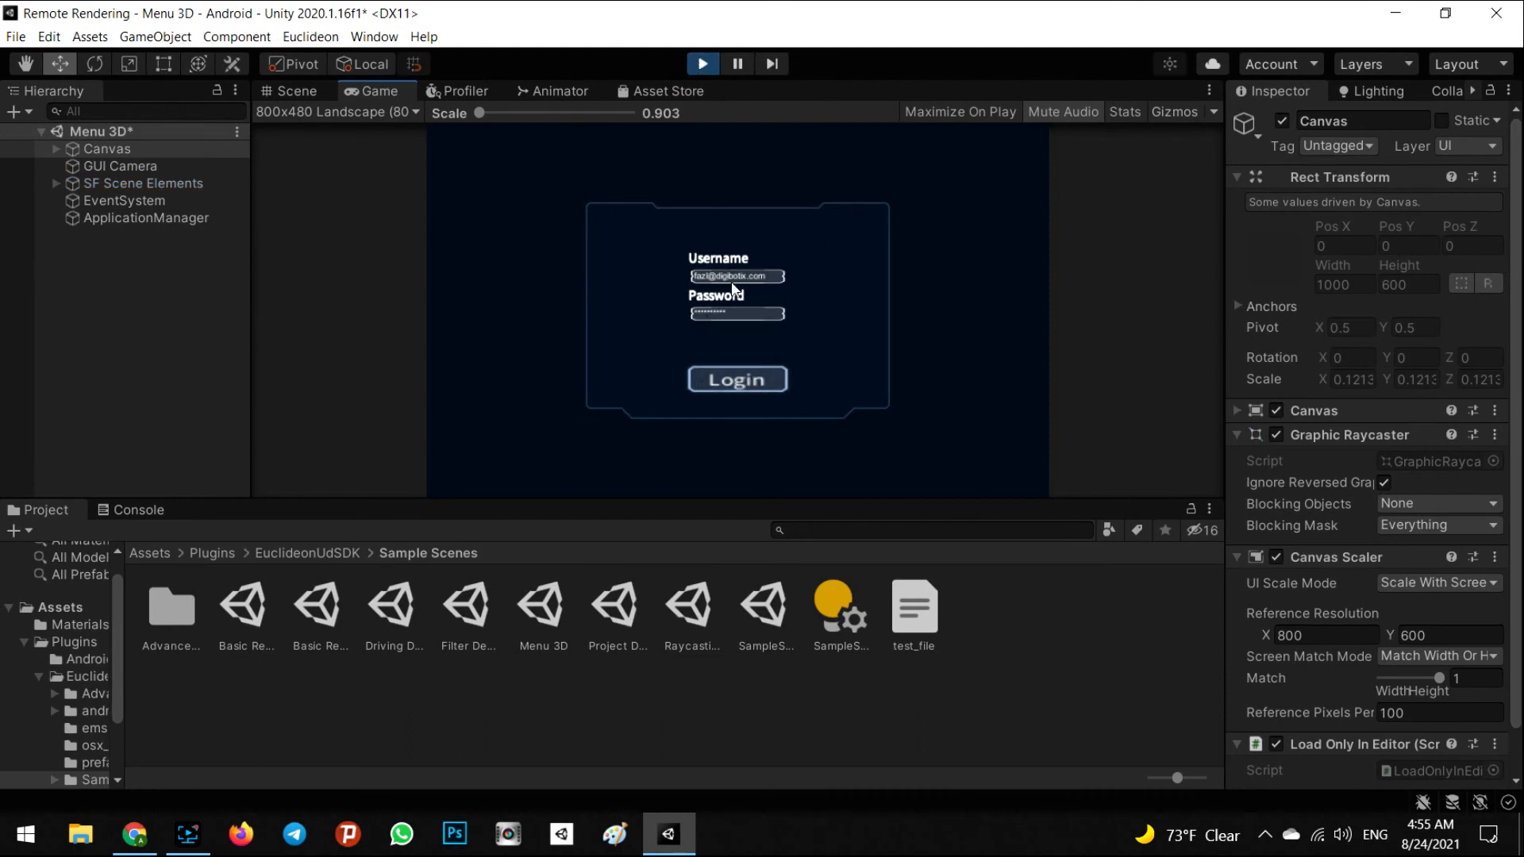
{"action": "left_click", "coordinate": [758, 275]}
{"action": "left_click", "coordinate": [768, 275]}
{"action": "left_click", "coordinate": [750, 312]}
{"action": "left_click", "coordinate": [846, 330]}
{"action": "left_click", "coordinate": [746, 379]}
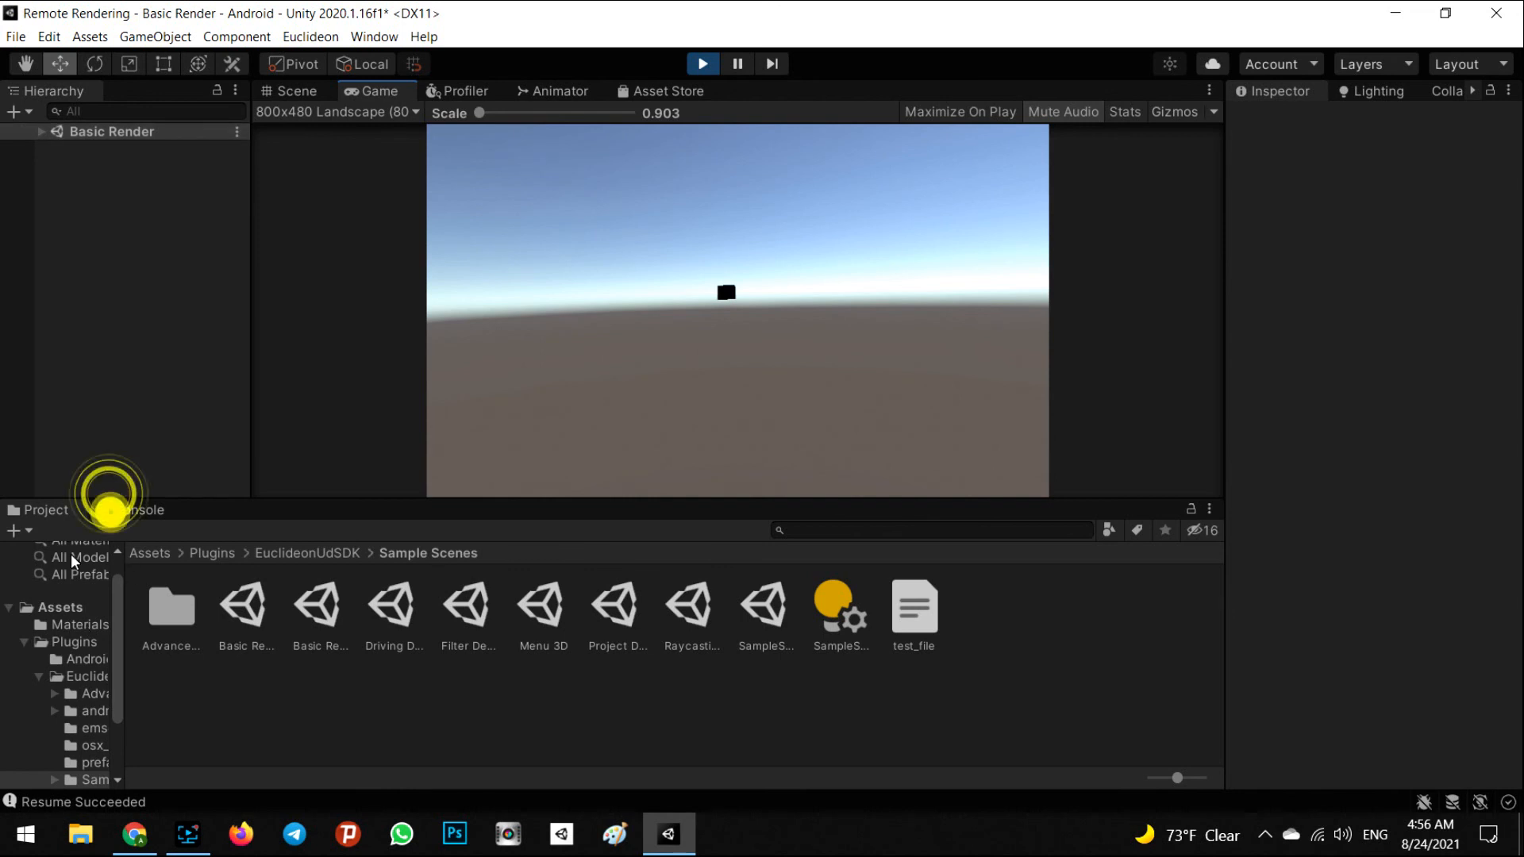
- Check the udSDK session messages in the Console and examine the streamed model in the Scene view
{"action": "left_click", "coordinate": [111, 510]}
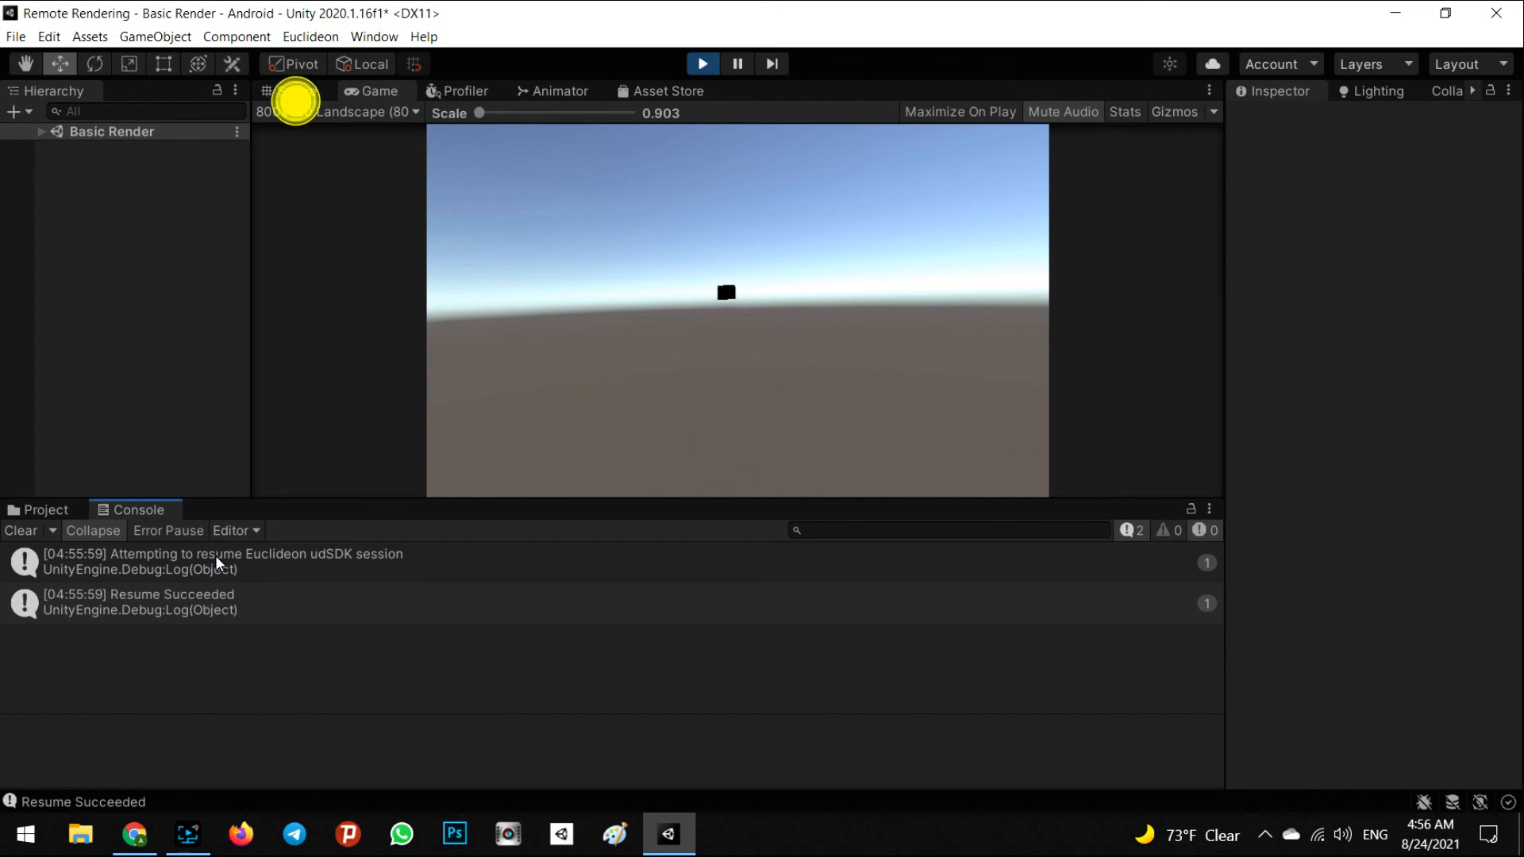
{"action": "left_click", "coordinate": [314, 91]}
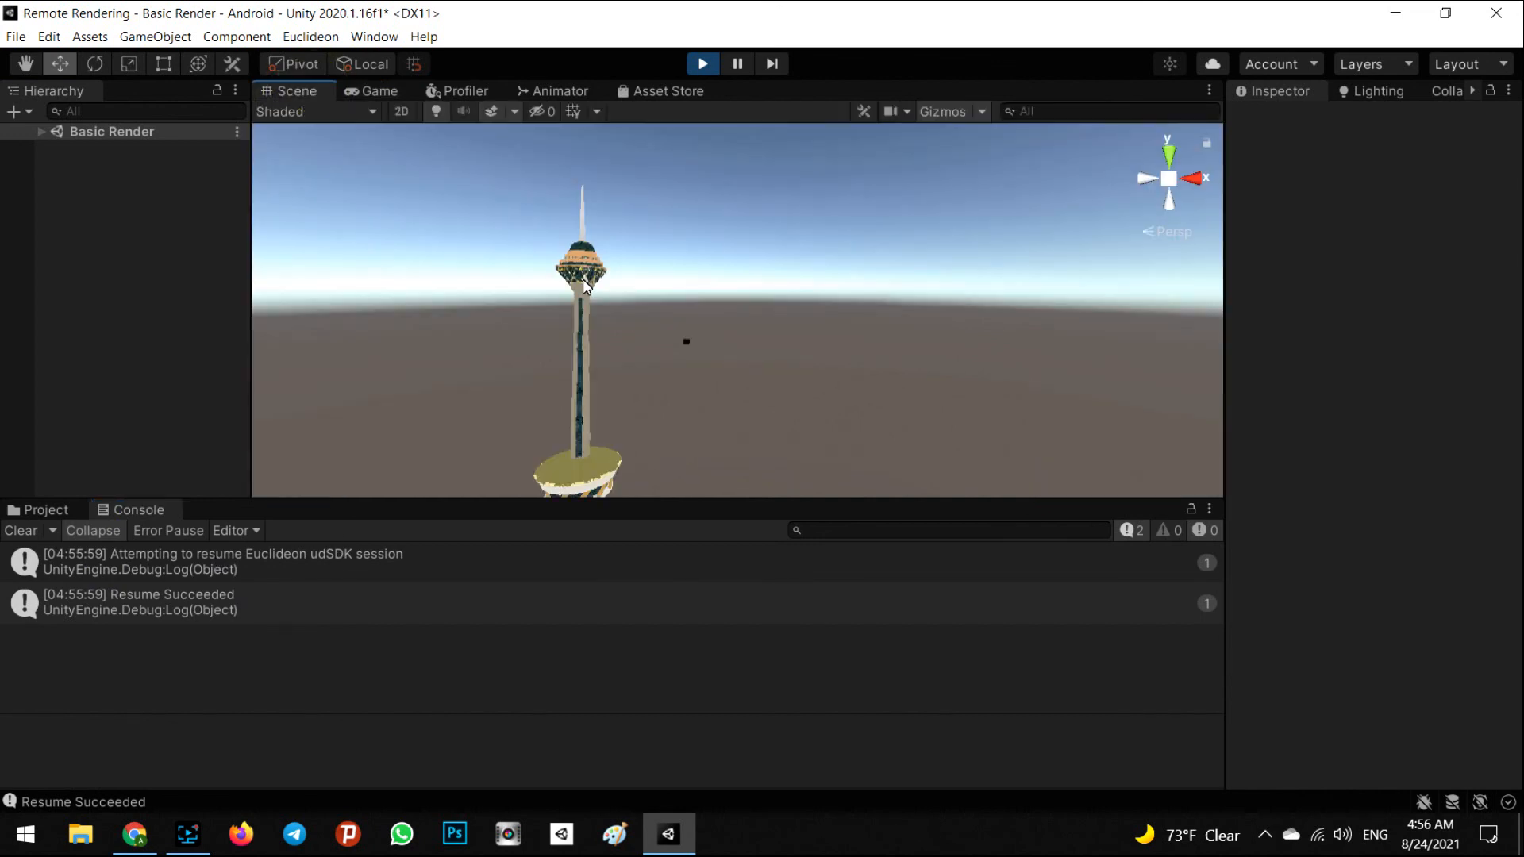
- Stop play mode and clear the Console log
{"action": "left_click", "coordinate": [700, 64]}
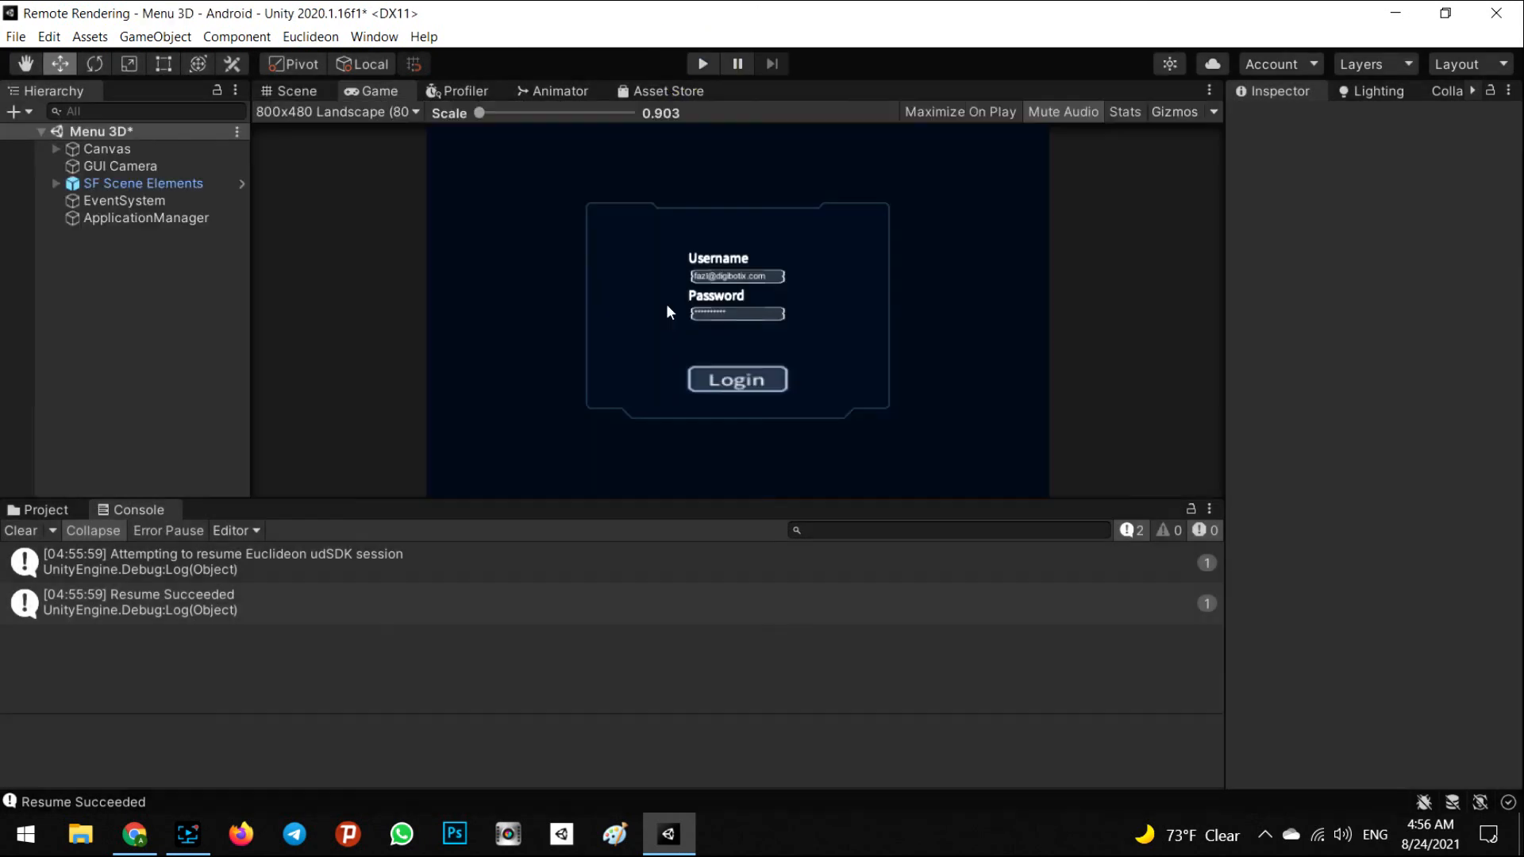
{"action": "left_click", "coordinate": [20, 530]}
{"action": "left_click", "coordinate": [156, 438]}
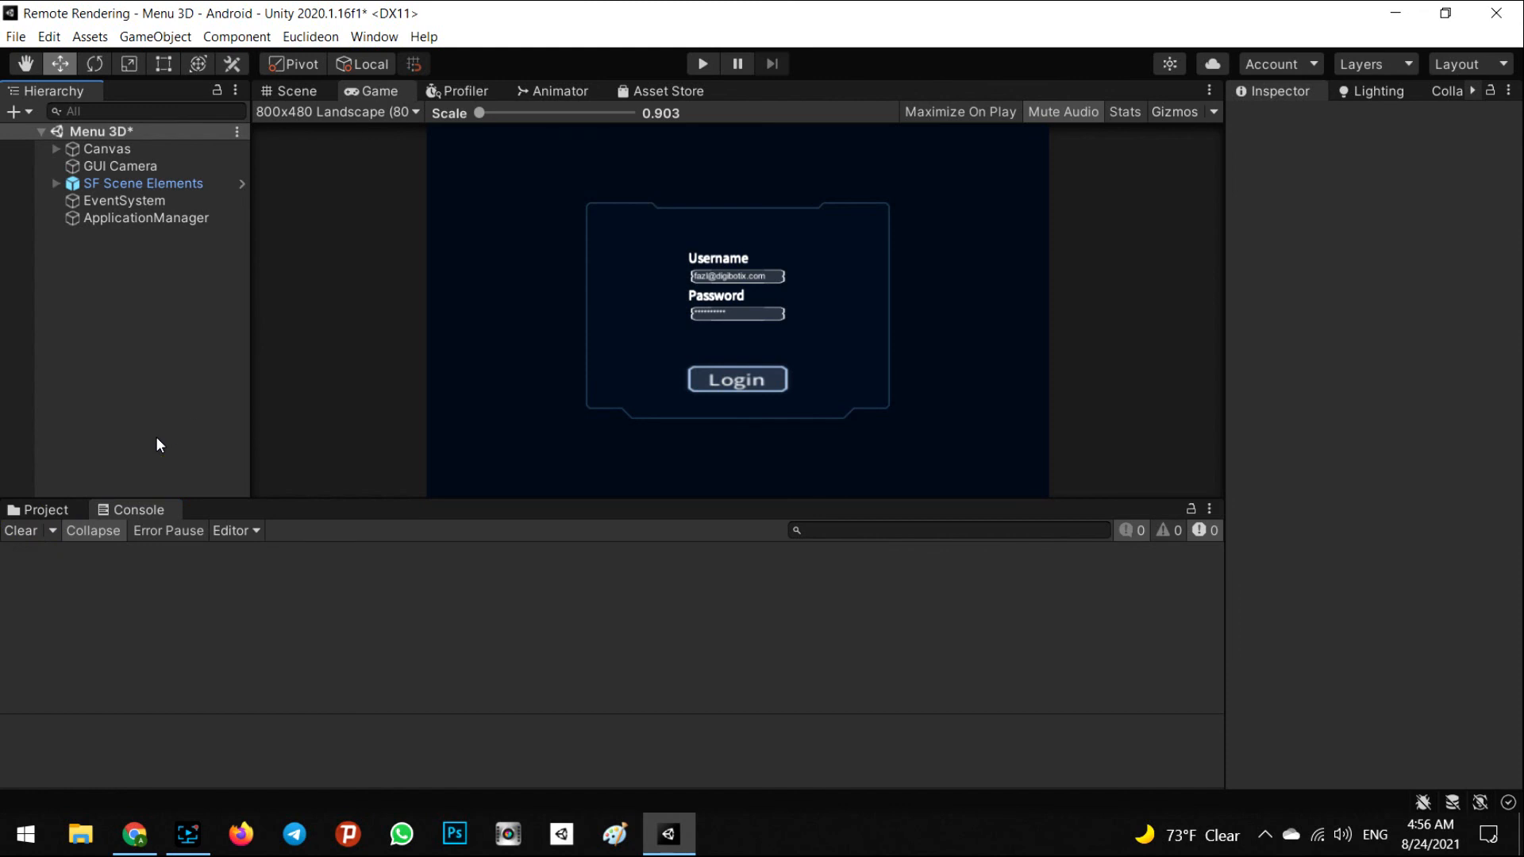